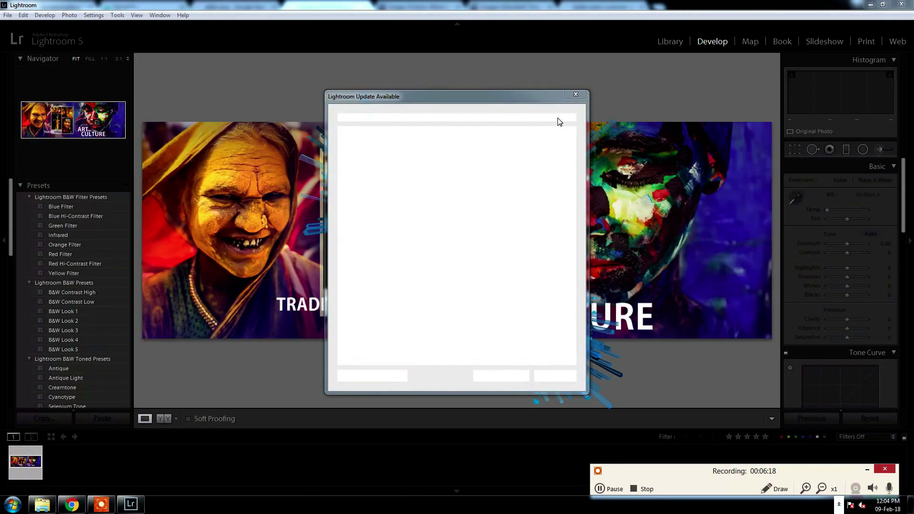
Dismiss the Lightroom update notice and show the Library photos as a thumbnail grid.
{"action": "left_click", "coordinate": [576, 94]}
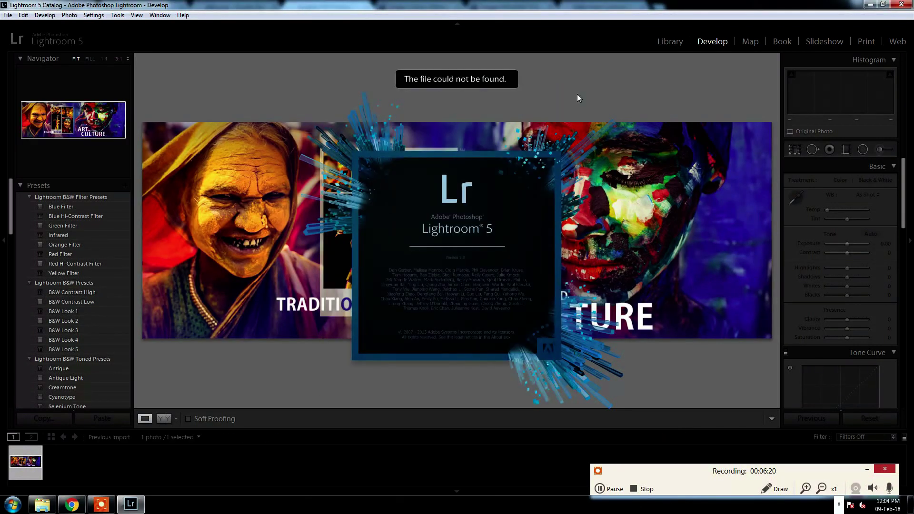
{"action": "left_click", "coordinate": [671, 41]}
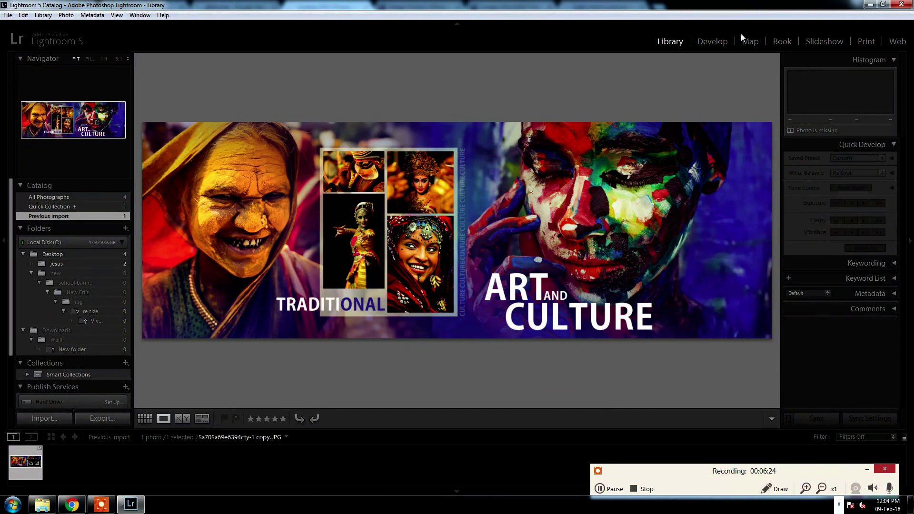
{"action": "key", "text": "g"}
Bring "Veteran's Park tire swing copy.JPG" from the Desktop folder into the Lightroom Library for import.
{"action": "left_click", "coordinate": [868, 4]}
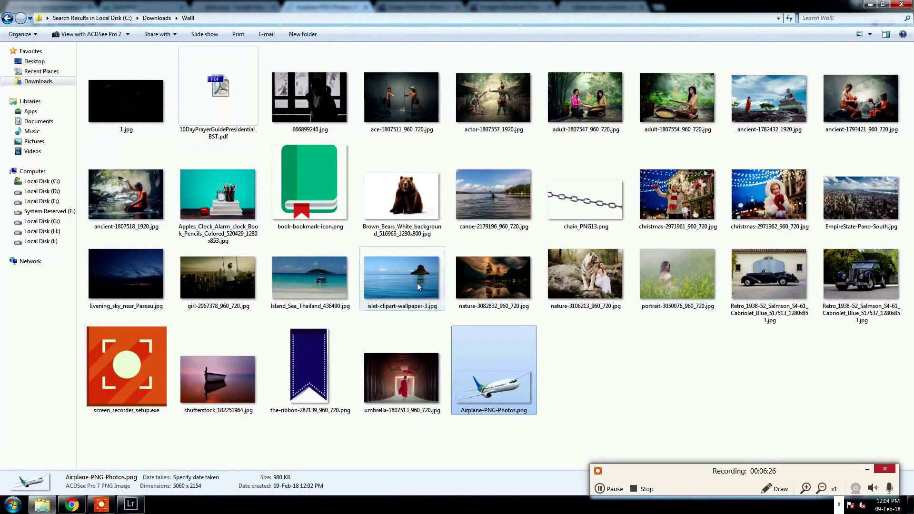
{"action": "left_click", "coordinate": [69, 62]}
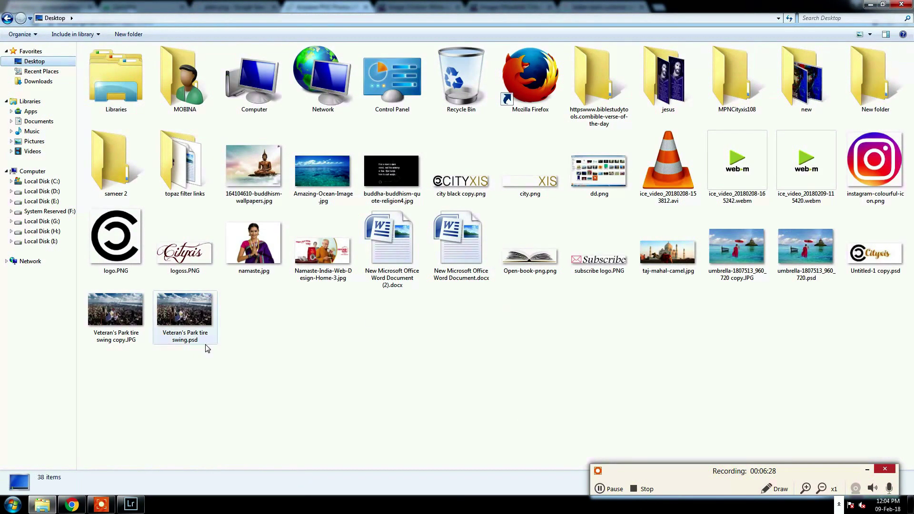
{"action": "left_click", "coordinate": [689, 299]}
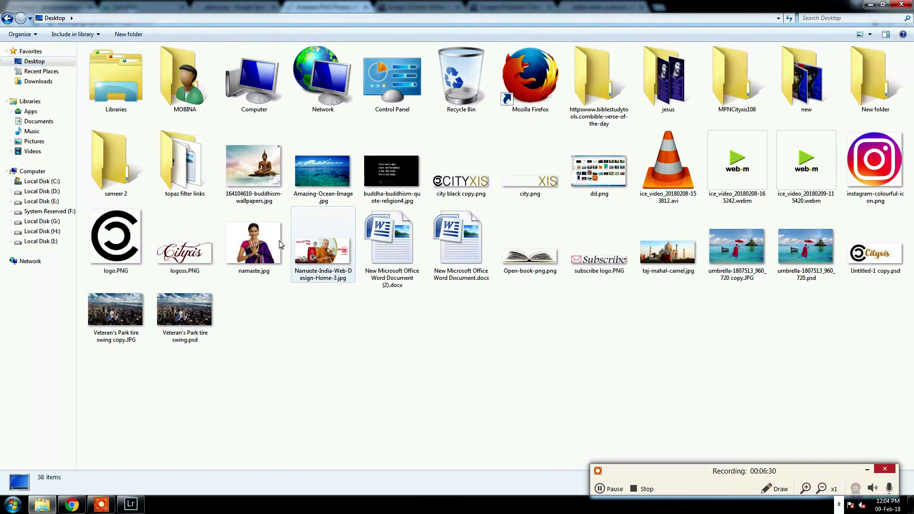
{"action": "left_click_drag", "start_coordinate": [115, 317], "coordinate": [387, 341]}
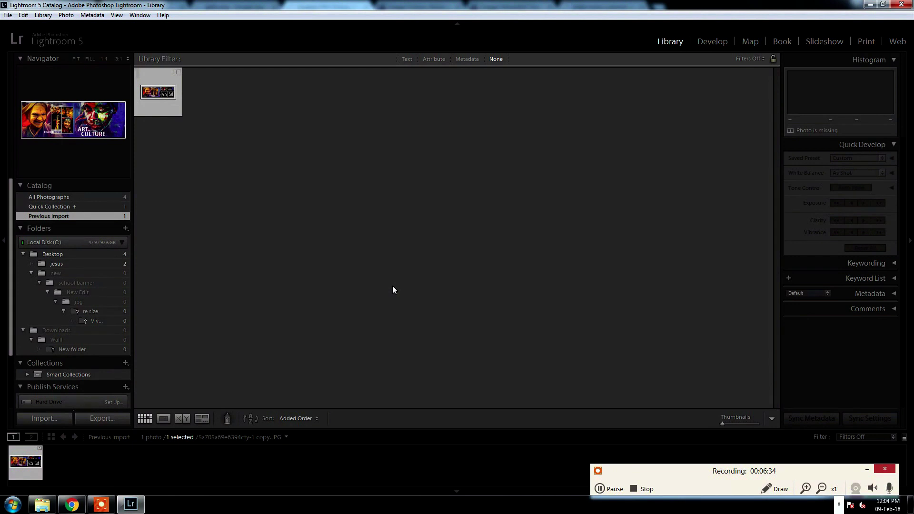
{"action": "left_click_drag", "start_coordinate": [393, 286], "coordinate": [393, 286]}
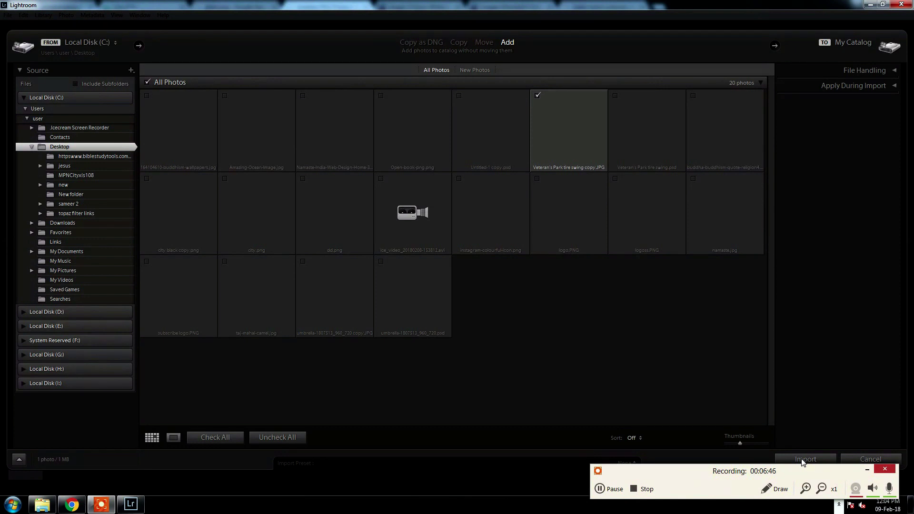
Start the import, skip the QuickTime download and choose not to be shown that notice again.
{"action": "left_click", "coordinate": [802, 459]}
{"action": "left_click", "coordinate": [801, 457]}
{"action": "left_click", "coordinate": [815, 463]}
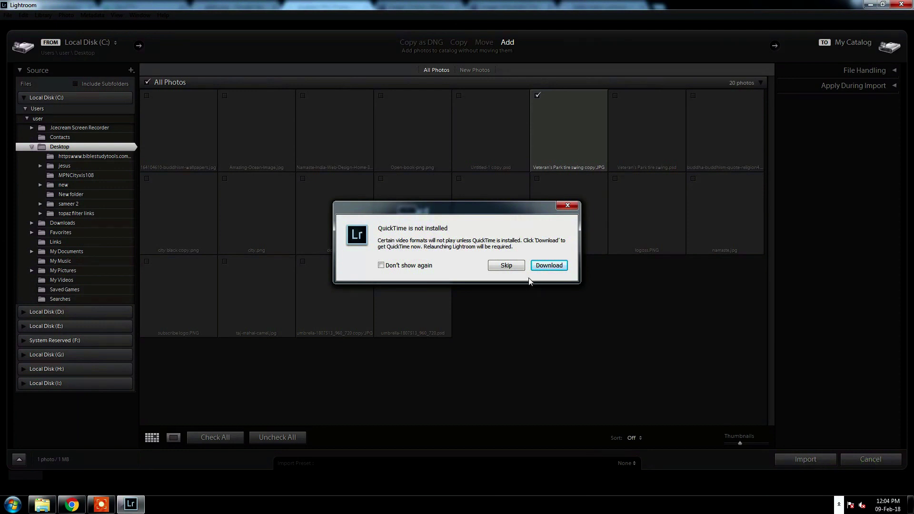
{"action": "left_click", "coordinate": [403, 265]}
{"action": "left_click", "coordinate": [505, 266]}
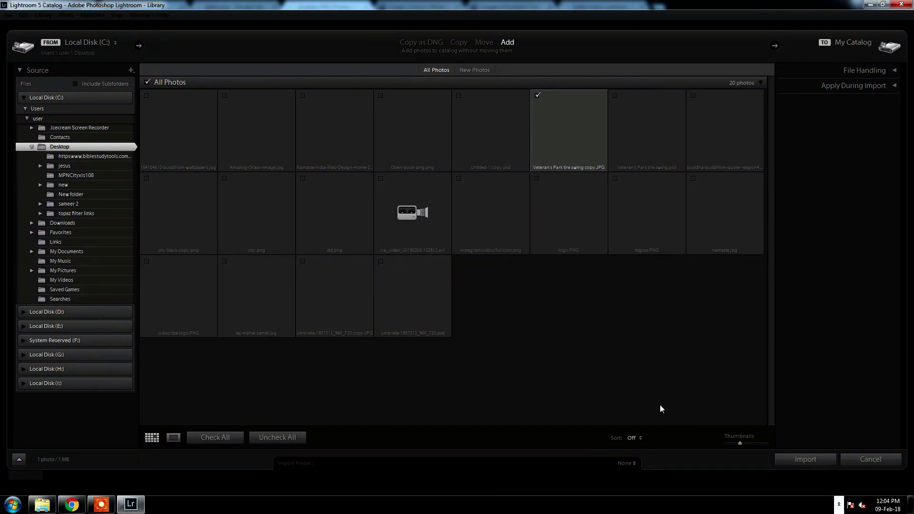
Import the selected tire swing photo and open it in the Develop module.
{"action": "left_click", "coordinate": [800, 460]}
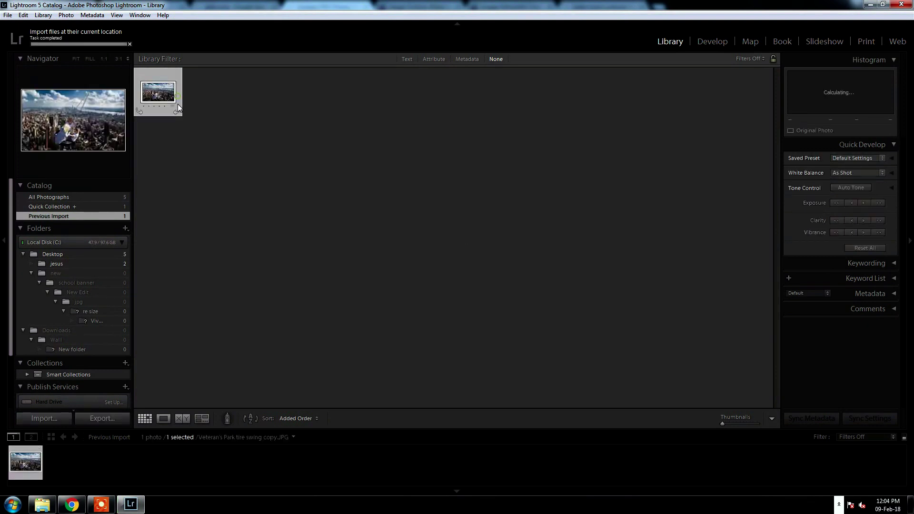
{"action": "double_click", "coordinate": [178, 103]}
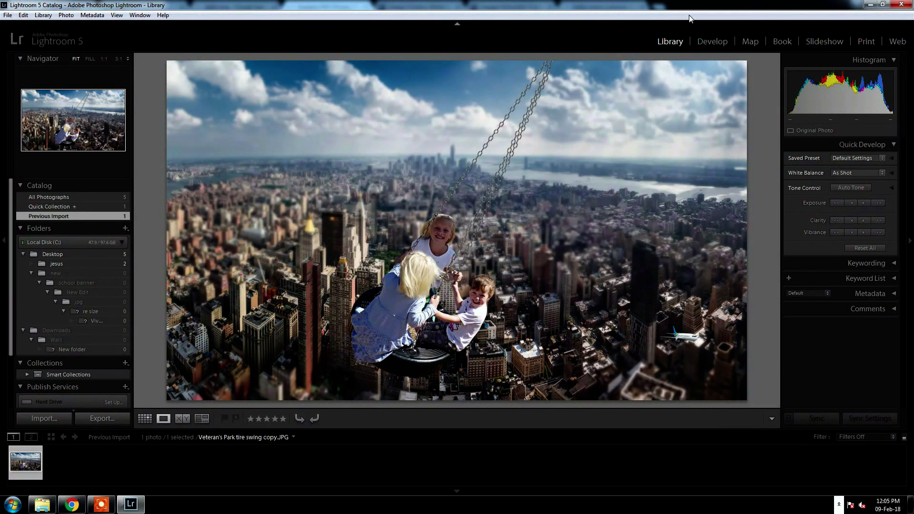
{"action": "left_click", "coordinate": [707, 39]}
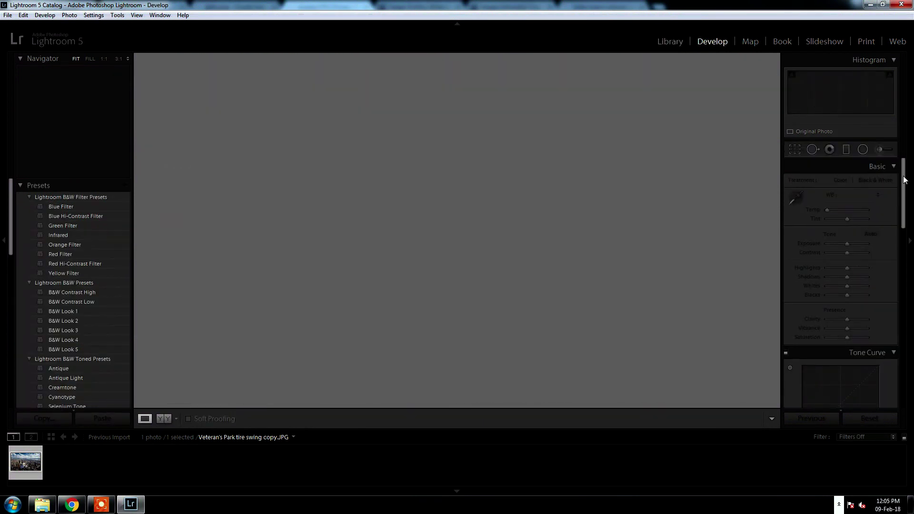
Raise the photo's yellow saturation to +100 and its blue saturation to +58 in the Color adjustments.
{"action": "scroll", "coordinate": [840, 262], "scroll_direction": "down", "scroll_amount": 8}
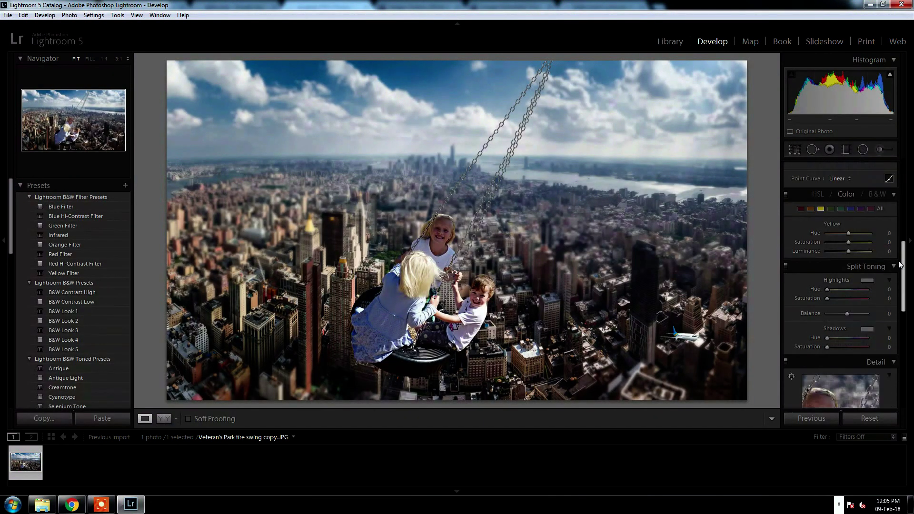
{"action": "left_click", "coordinate": [820, 211]}
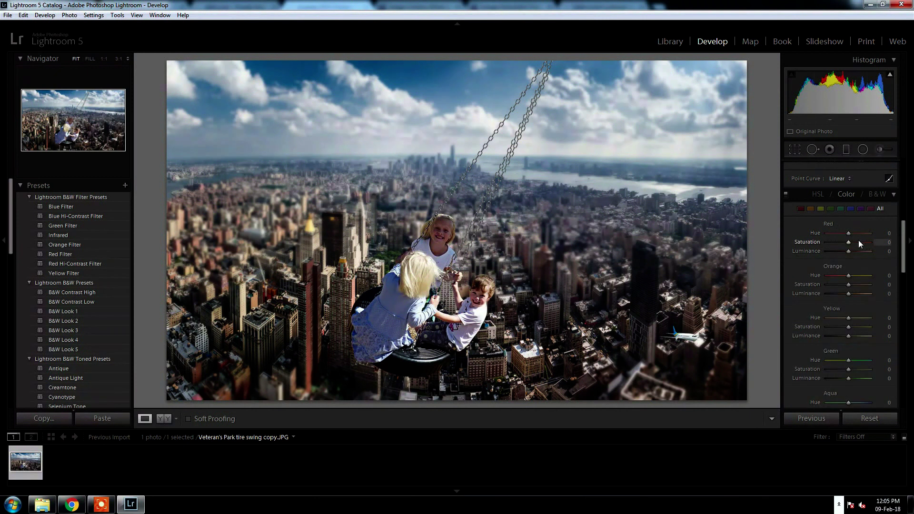
{"action": "left_click", "coordinate": [821, 210]}
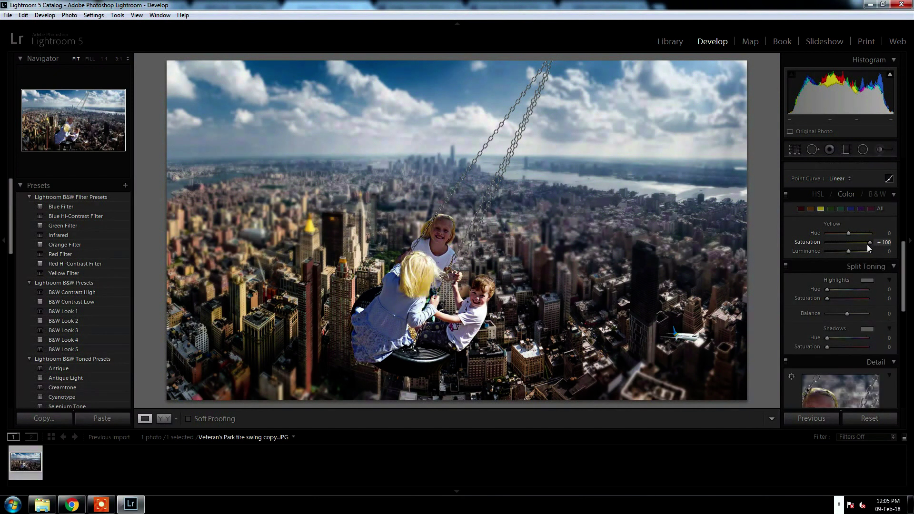
{"action": "left_click", "coordinate": [831, 208]}
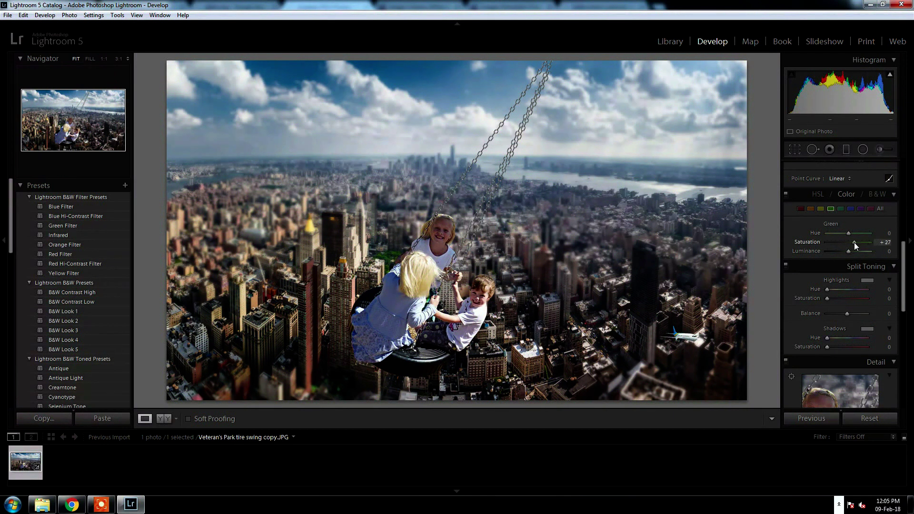
{"action": "left_click_drag", "start_coordinate": [869, 244], "coordinate": [860, 246]}
{"action": "left_click", "coordinate": [849, 210]}
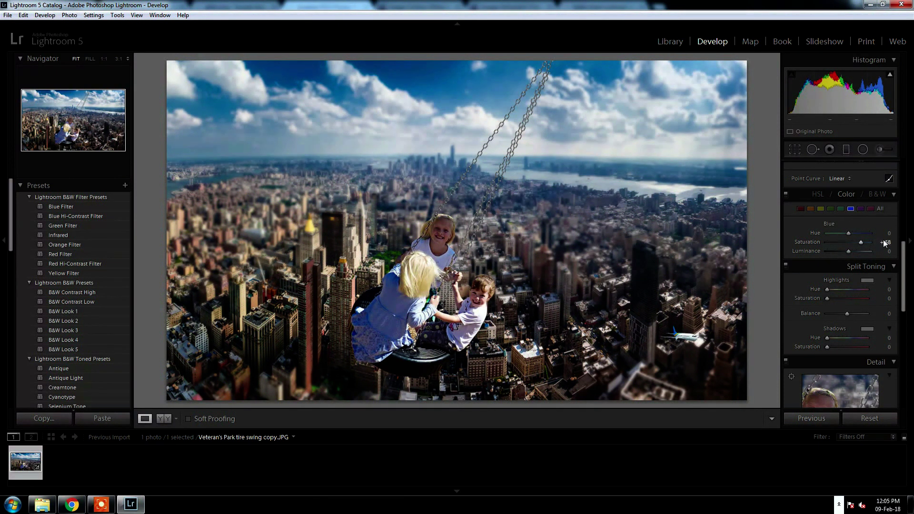
Tint the split toning highlights yellow with hue 58 and saturation 68.
{"action": "left_click_drag", "start_coordinate": [905, 266], "coordinate": [904, 295]}
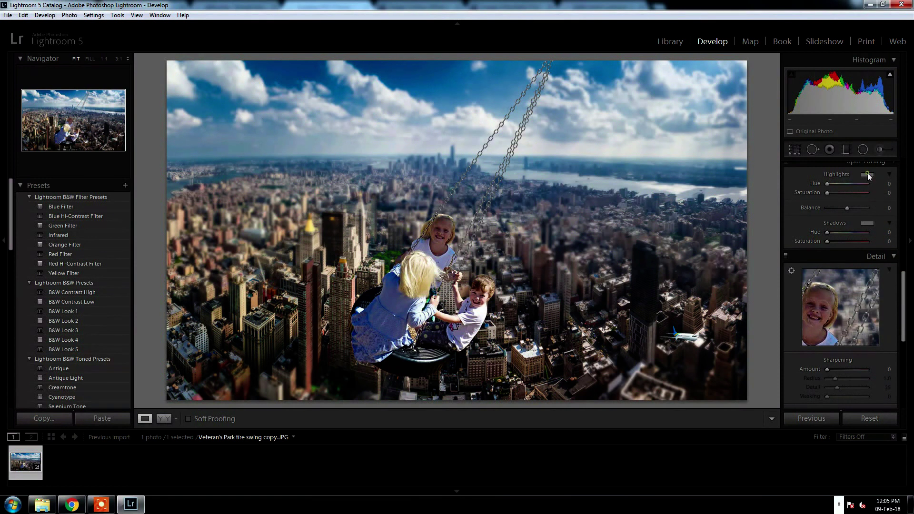
{"action": "left_click", "coordinate": [868, 174]}
{"action": "left_click", "coordinate": [701, 195]}
{"action": "left_click", "coordinate": [701, 187]}
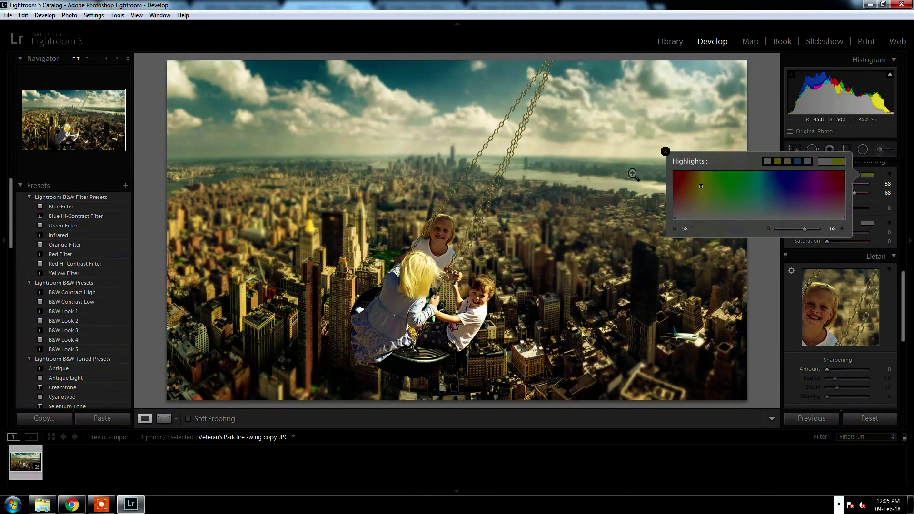
Try several split toning shadow tints and settle on a faint blue with hue 233 and saturation 7.
{"action": "left_click", "coordinate": [867, 223]}
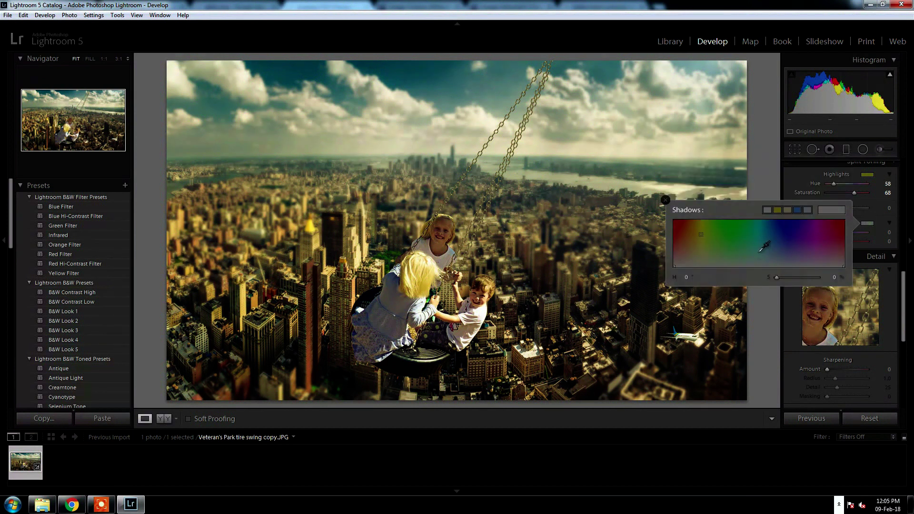
{"action": "left_click", "coordinate": [778, 248]}
{"action": "mouse_move", "coordinate": [771, 245]}
{"action": "left_mouse_down"}
{"action": "mouse_move", "coordinate": [747, 249]}
{"action": "mouse_move", "coordinate": [794, 267]}
{"action": "left_mouse_up"}
{"action": "left_click", "coordinate": [707, 263]}
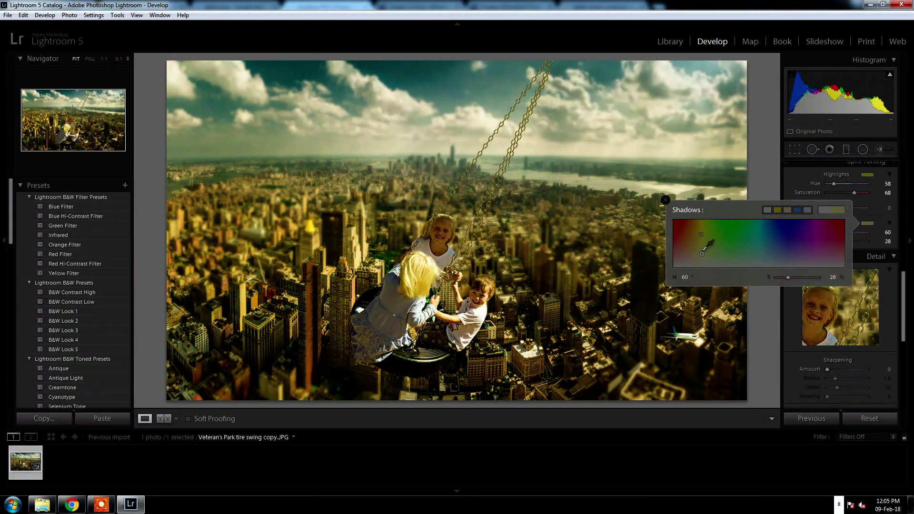
{"action": "left_click", "coordinate": [703, 260]}
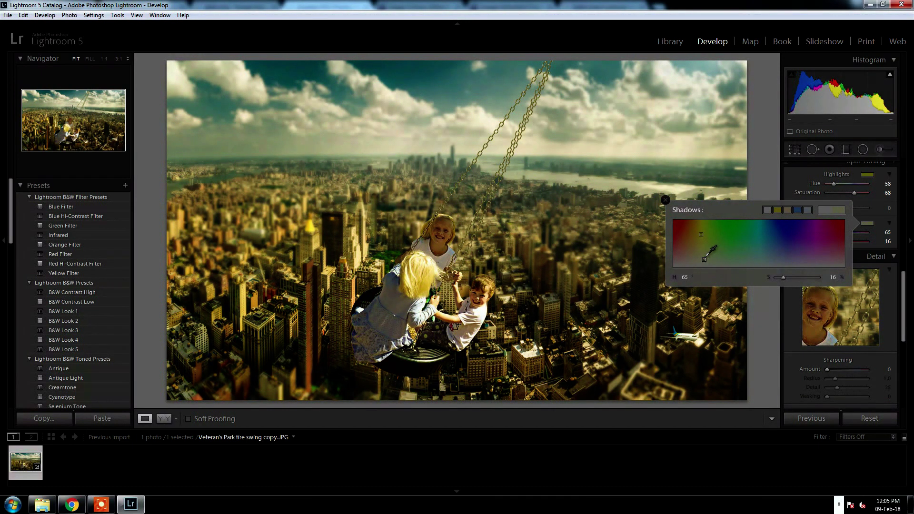
{"action": "mouse_move", "coordinate": [704, 259]}
{"action": "left_mouse_down"}
{"action": "mouse_move", "coordinate": [790, 255]}
{"action": "mouse_move", "coordinate": [785, 260]}
{"action": "left_mouse_up"}
{"action": "left_click", "coordinate": [736, 260]}
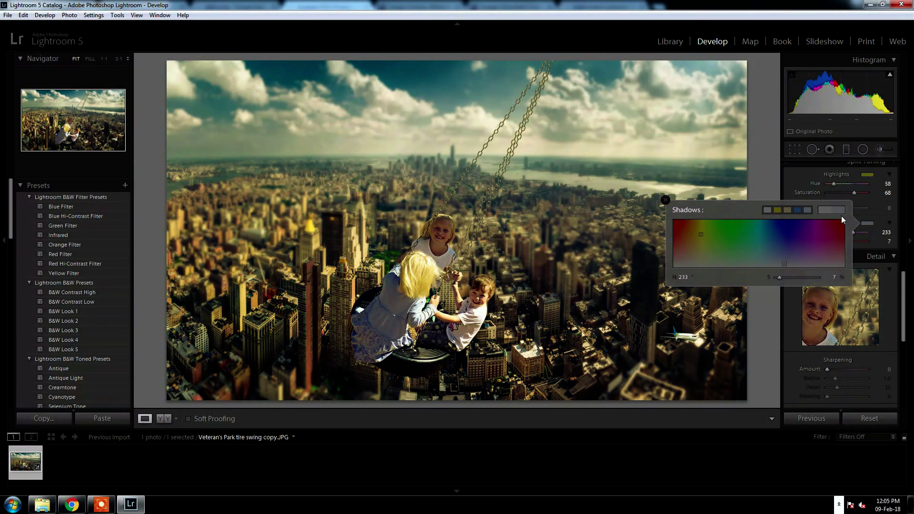
{"action": "left_click", "coordinate": [910, 278]}
{"action": "left_click", "coordinate": [910, 278]}
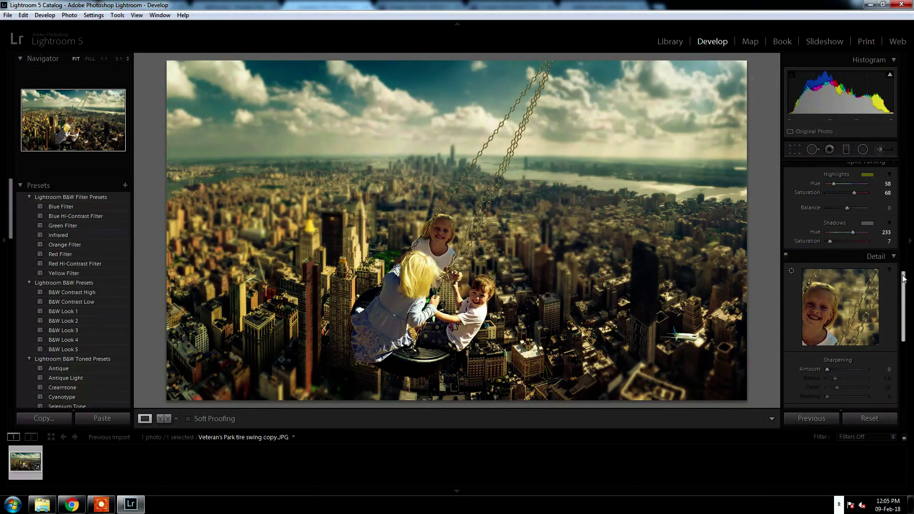
Darken the photo's edges with a post-crop vignette of amount -19 and midpoint 0.
{"action": "left_click_drag", "start_coordinate": [902, 282], "coordinate": [899, 343]}
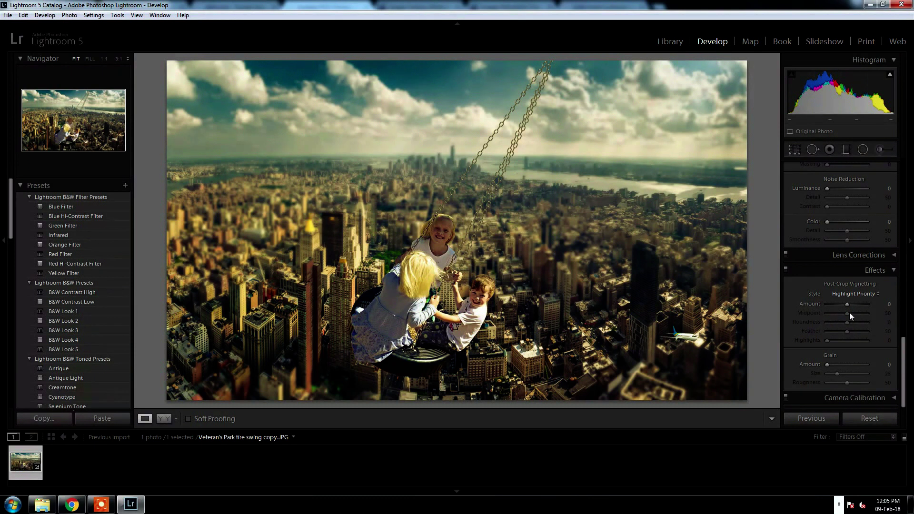
{"action": "left_click_drag", "start_coordinate": [847, 304], "coordinate": [778, 313]}
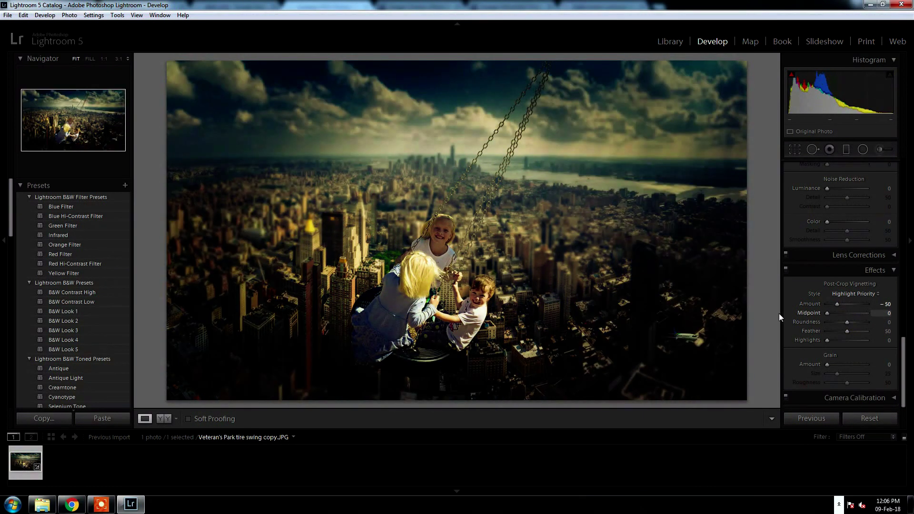
{"action": "left_click_drag", "start_coordinate": [833, 304], "coordinate": [839, 308]}
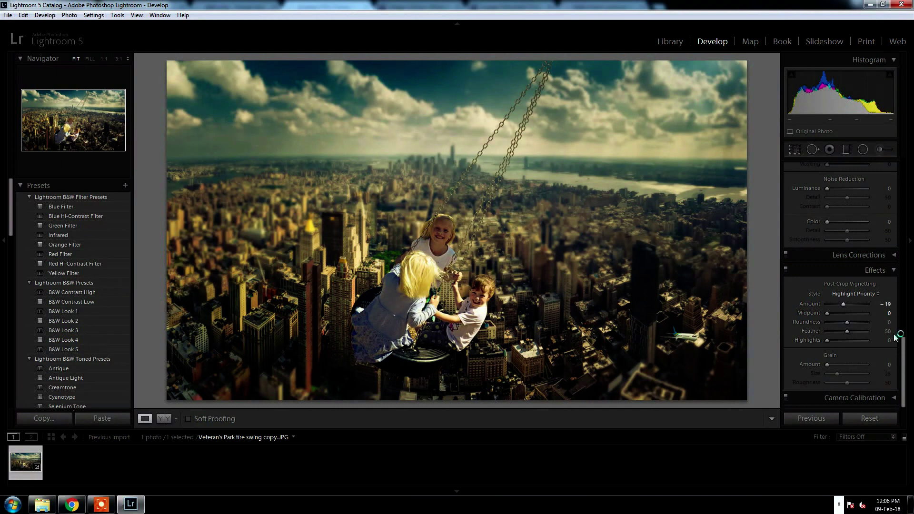
Set the split toning highlights to a strong yellow with hue 55 and saturation 90.
{"action": "left_click", "coordinate": [903, 270]}
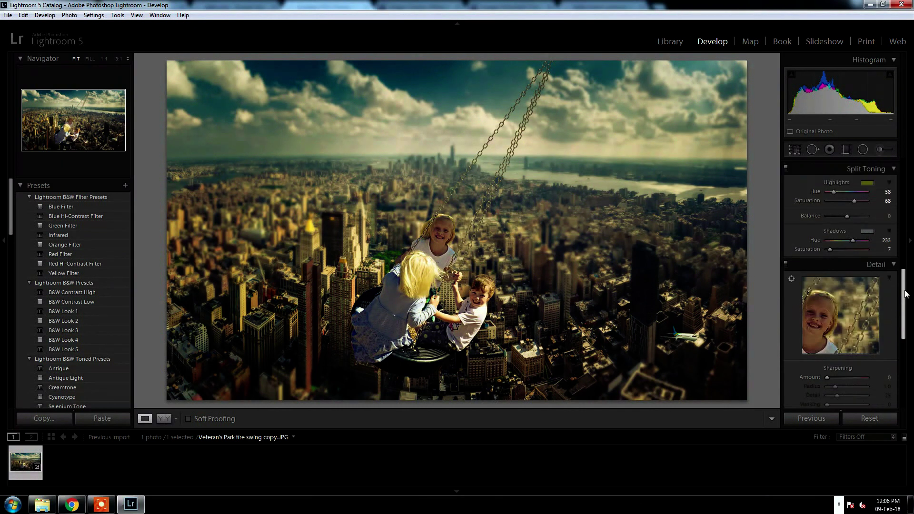
{"action": "left_click", "coordinate": [868, 187]}
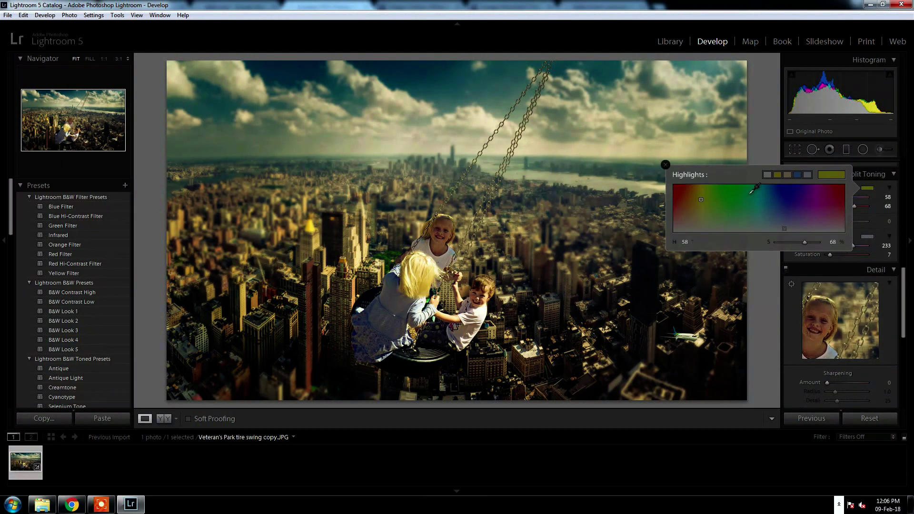
{"action": "left_click", "coordinate": [701, 192]}
{"action": "left_click_drag", "start_coordinate": [701, 191], "coordinate": [701, 186]}
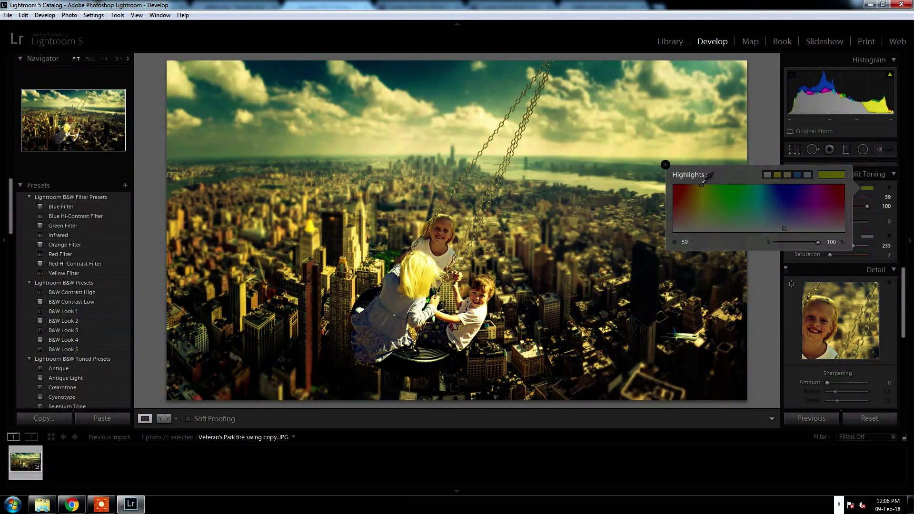
{"action": "left_click", "coordinate": [699, 188]}
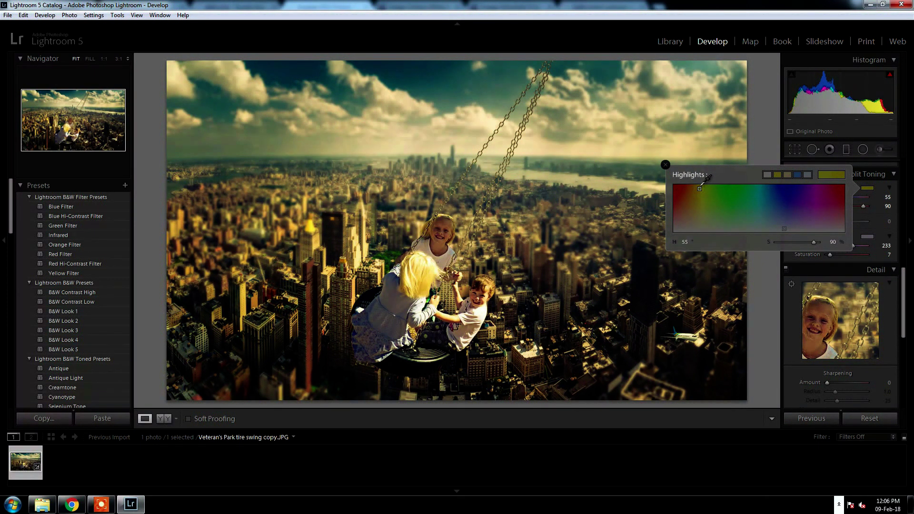
Try different film grain strengths in the effects and set the grain amount to 21.
{"action": "left_click_drag", "start_coordinate": [903, 303], "coordinate": [901, 395]}
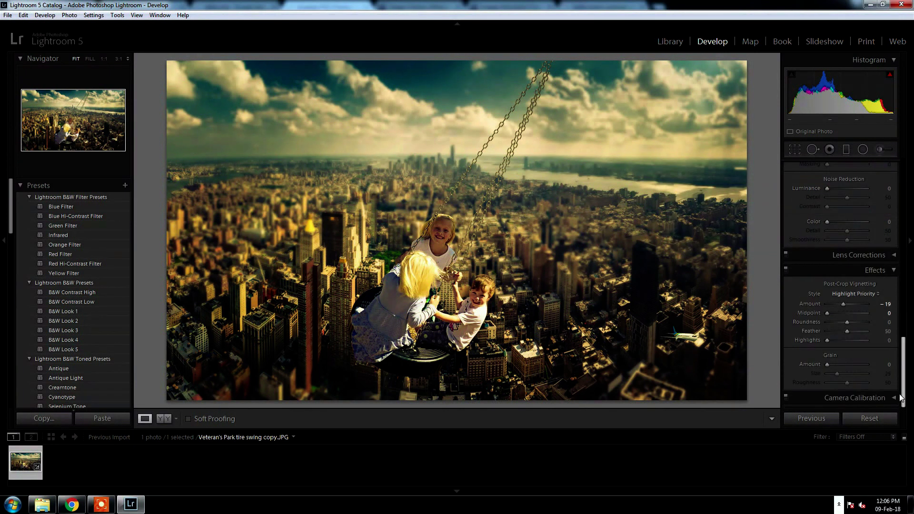
{"action": "left_click_drag", "start_coordinate": [833, 364], "coordinate": [873, 364]}
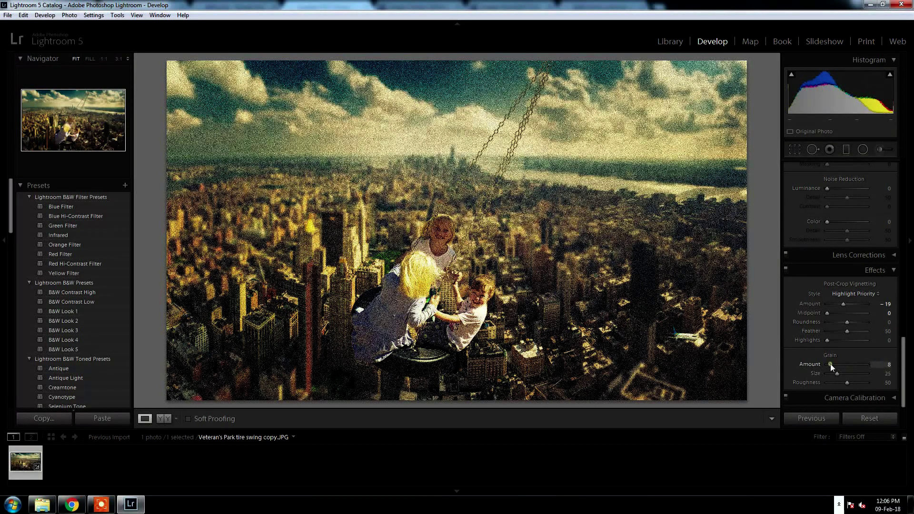
{"action": "left_click_drag", "start_coordinate": [849, 365], "coordinate": [849, 364]}
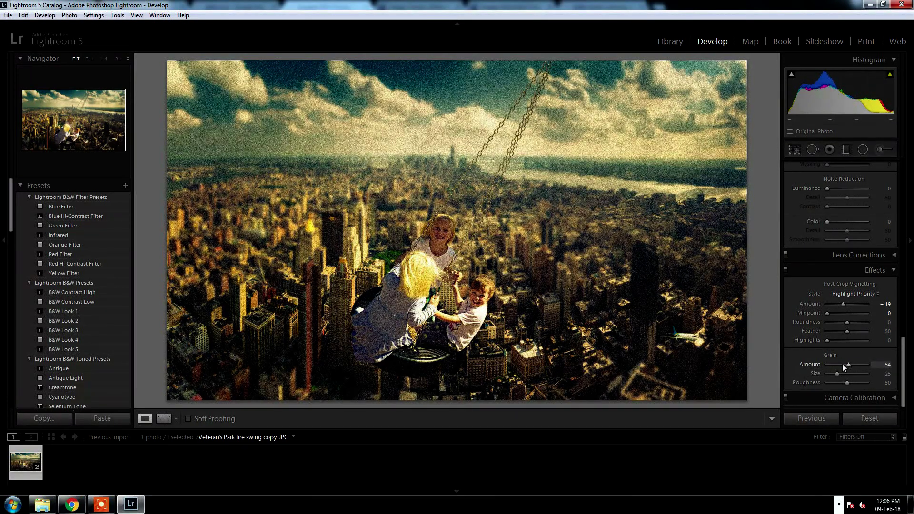
{"action": "left_click", "coordinate": [842, 365]}
{"action": "double_click", "coordinate": [849, 364]}
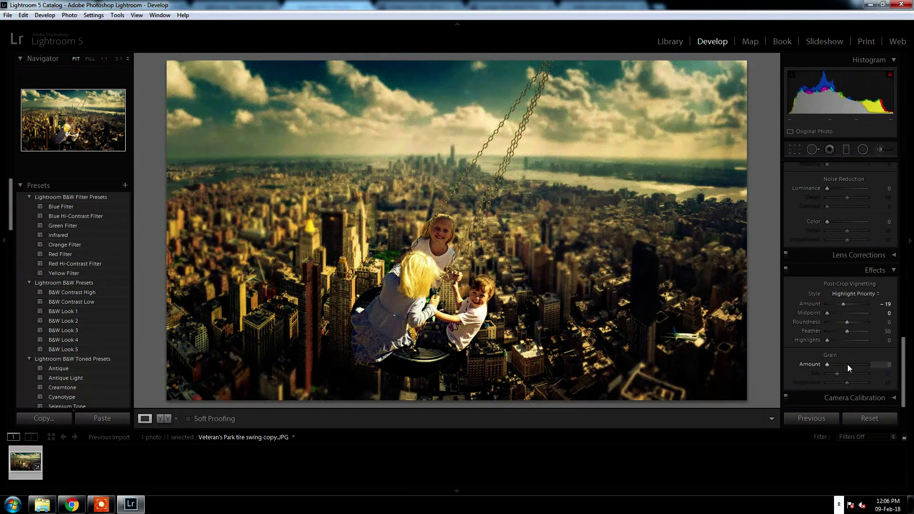
{"action": "left_click", "coordinate": [836, 365]}
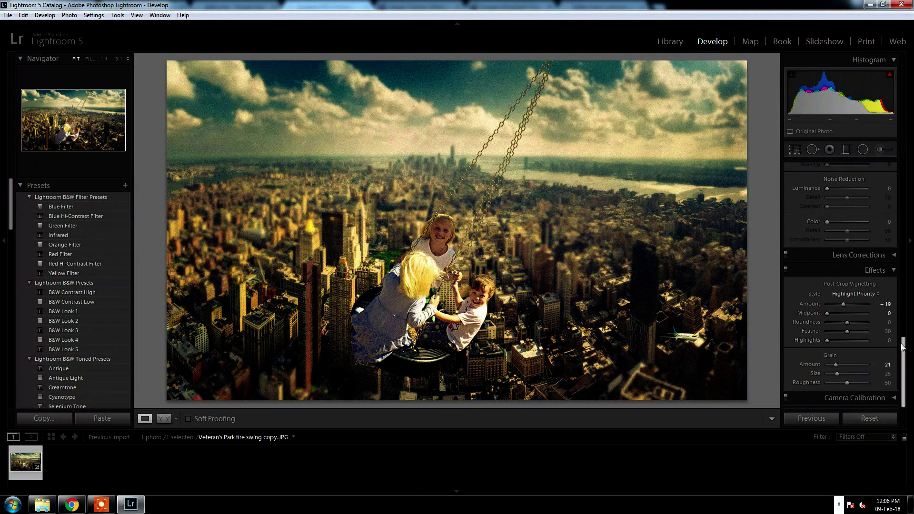
{"action": "left_click", "coordinate": [839, 505]}
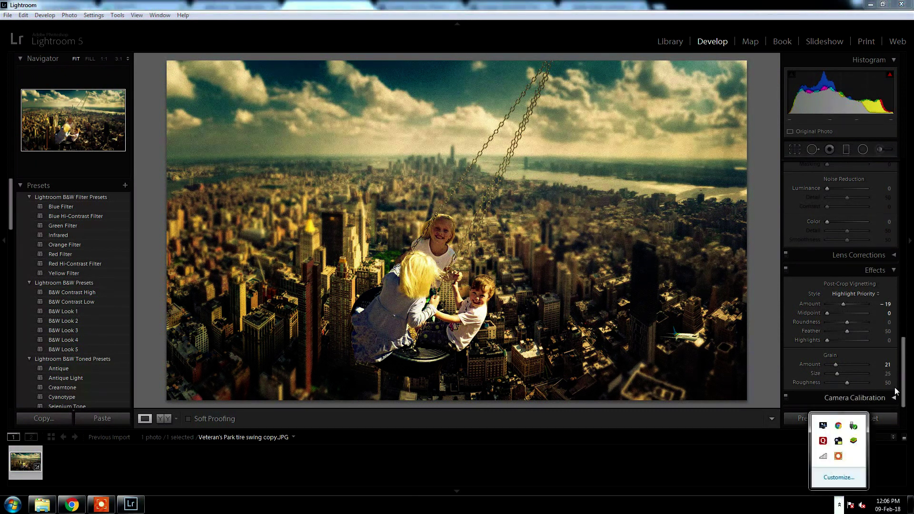
{"action": "scroll", "coordinate": [903, 367], "scroll_direction": "up", "scroll_amount": 10}
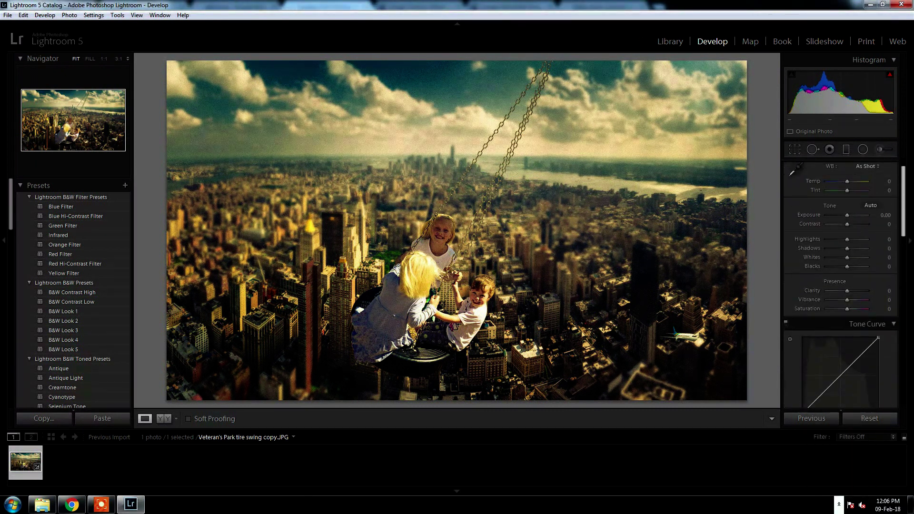
{"action": "scroll", "coordinate": [906, 371], "scroll_direction": "down", "scroll_amount": 10}
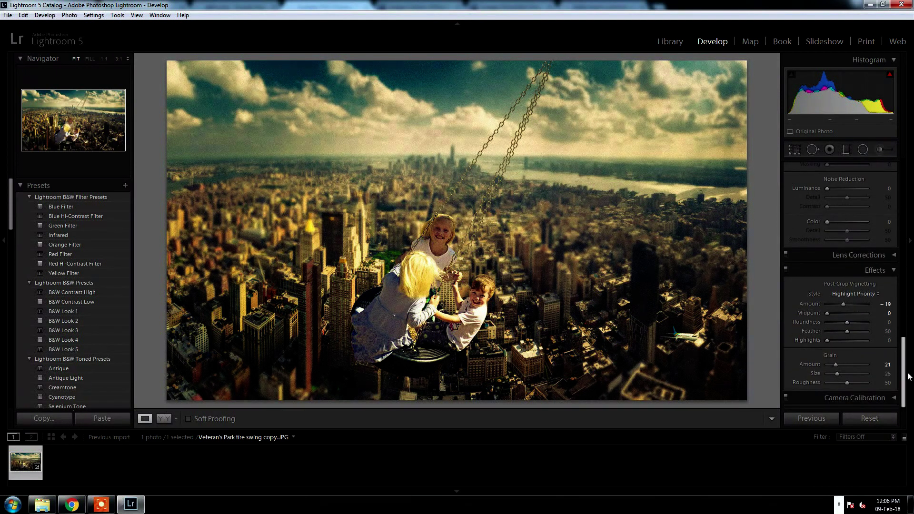
Try a strong clarity boost of +43 on the photo and settle on a clarity of -2.
{"action": "left_click_drag", "start_coordinate": [908, 376], "coordinate": [906, 198]}
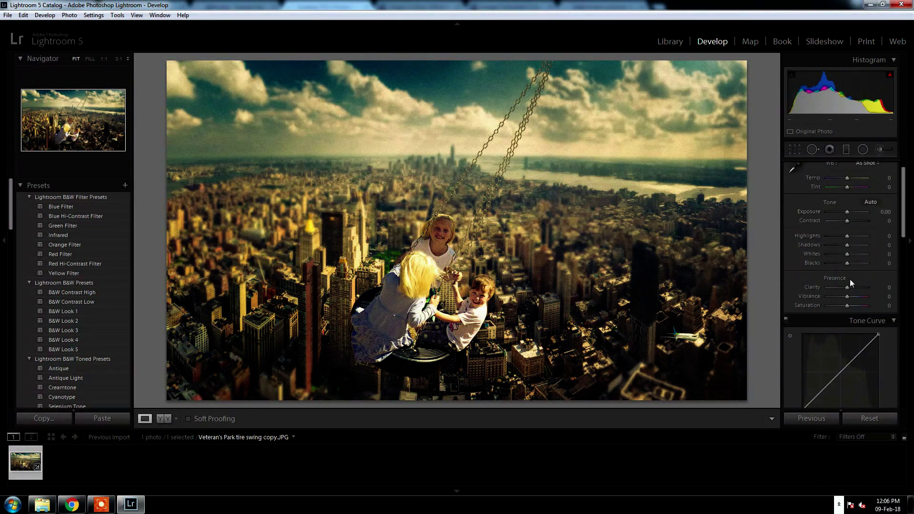
{"action": "left_click_drag", "start_coordinate": [847, 287], "coordinate": [857, 289]}
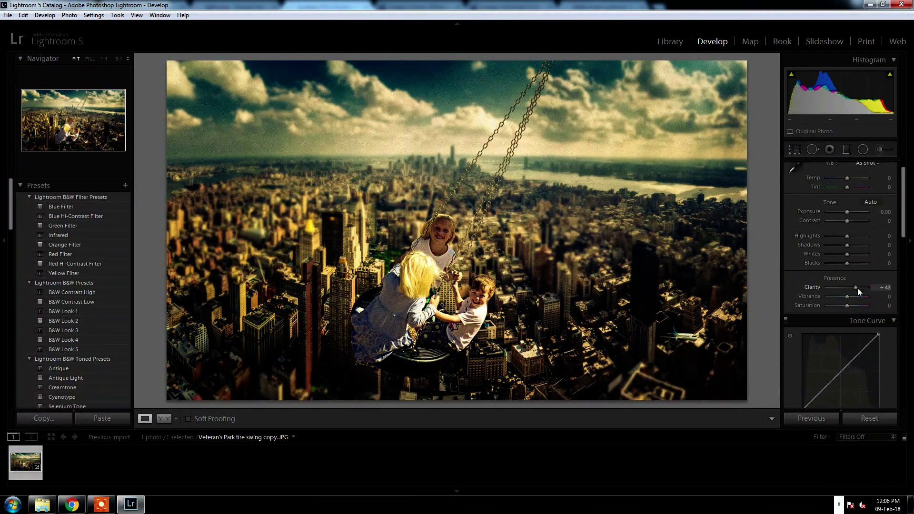
{"action": "left_click_drag", "start_coordinate": [855, 289], "coordinate": [846, 289]}
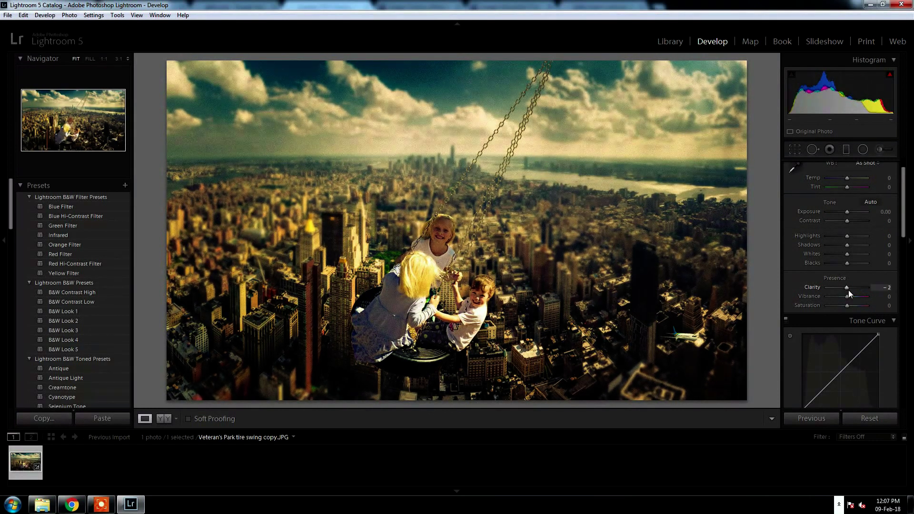
{"action": "scroll", "coordinate": [896, 279], "scroll_direction": "down", "scroll_amount": 5}
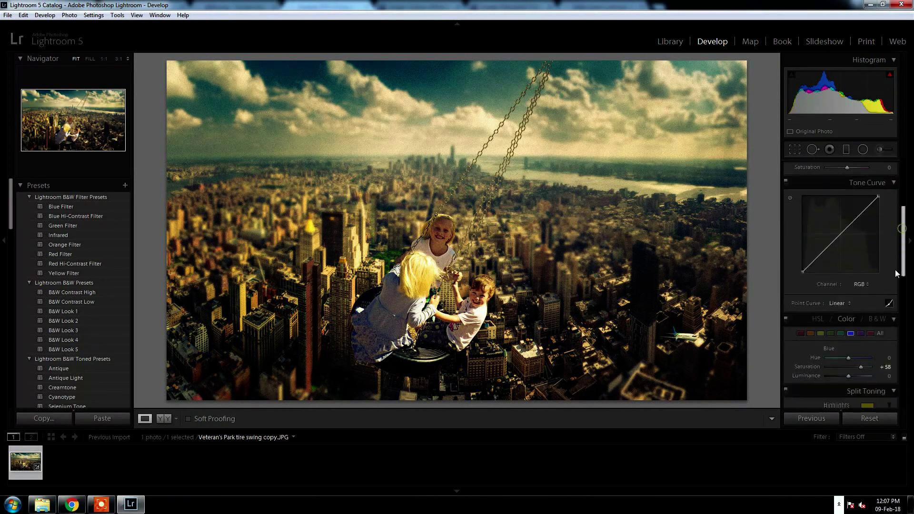
{"action": "scroll", "coordinate": [896, 280], "scroll_direction": "down", "scroll_amount": 10}
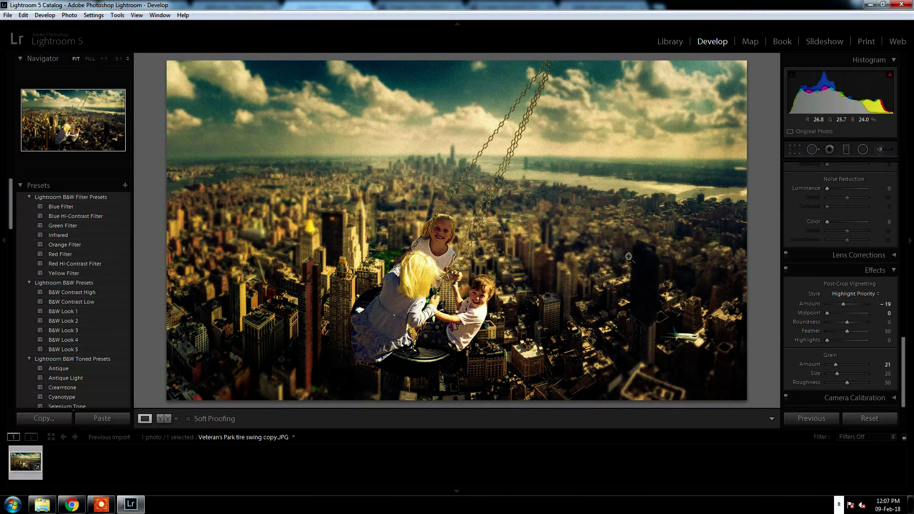
Export the graded tire swing photo to a subfolder of the original's folder, and close Lightroom.
{"action": "left_click", "coordinate": [7, 15]}
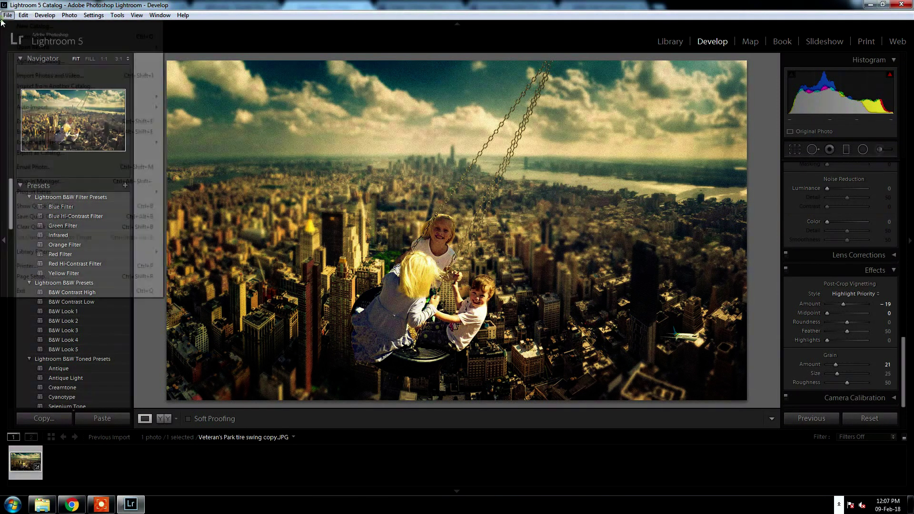
{"action": "left_click", "coordinate": [78, 120]}
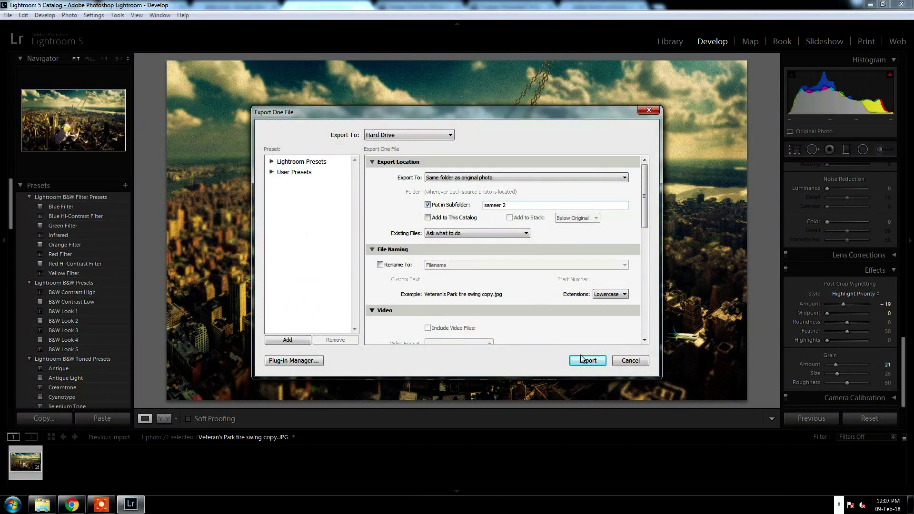
{"action": "left_click", "coordinate": [581, 360]}
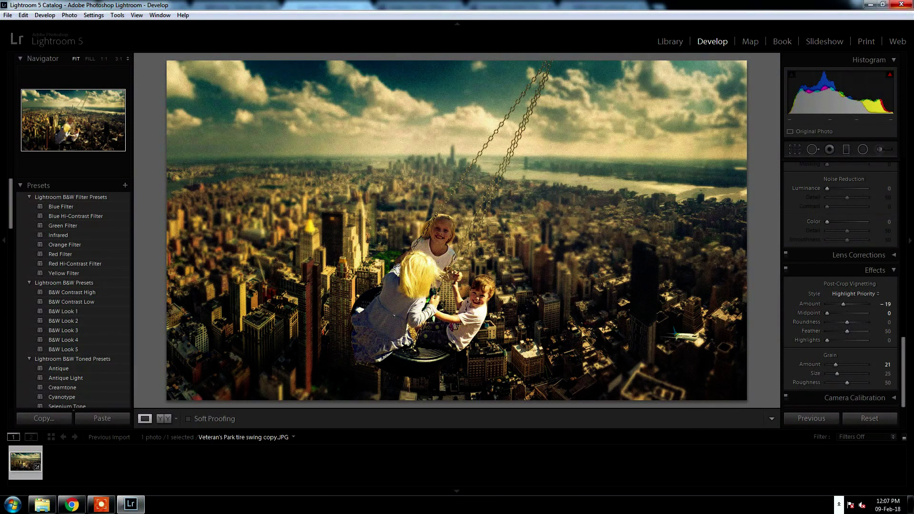
{"action": "left_click", "coordinate": [901, 4]}
{"action": "left_click", "coordinate": [523, 291]}
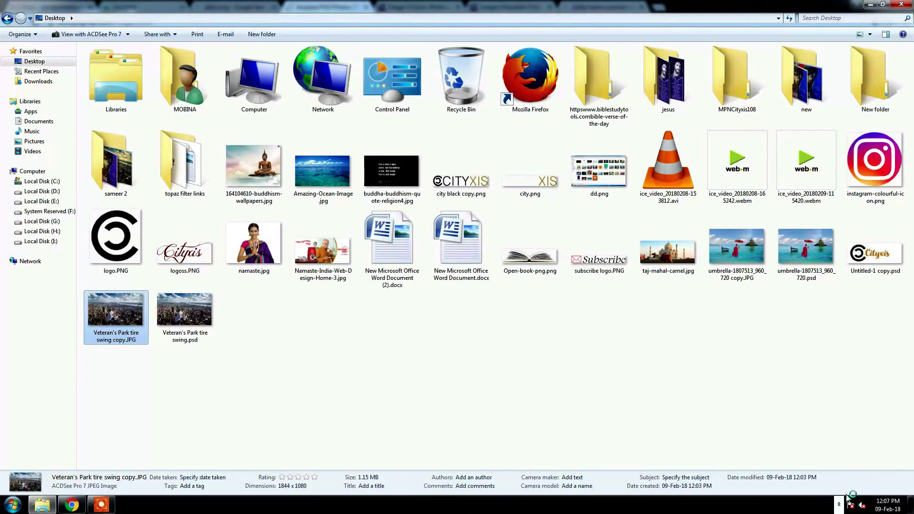
{"action": "left_click", "coordinate": [838, 504]}
{"action": "left_click", "coordinate": [838, 457]}
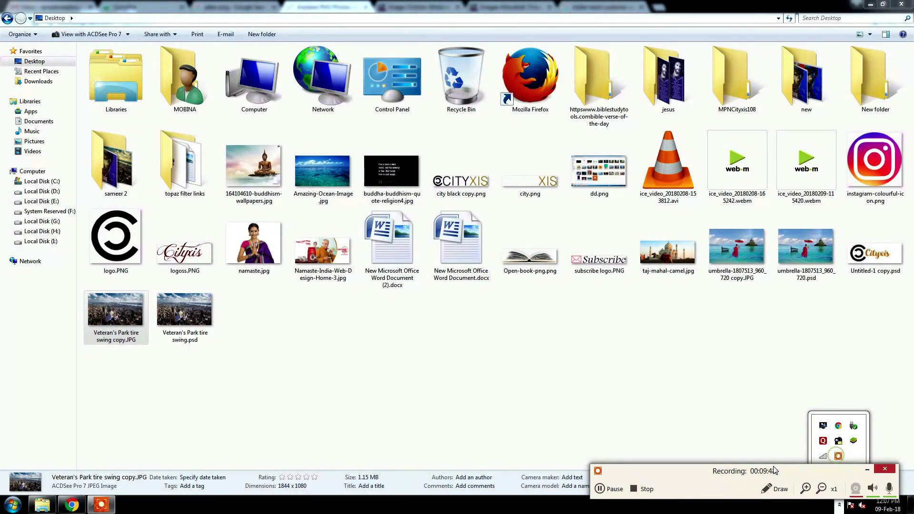
{"action": "left_click", "coordinate": [607, 489]}
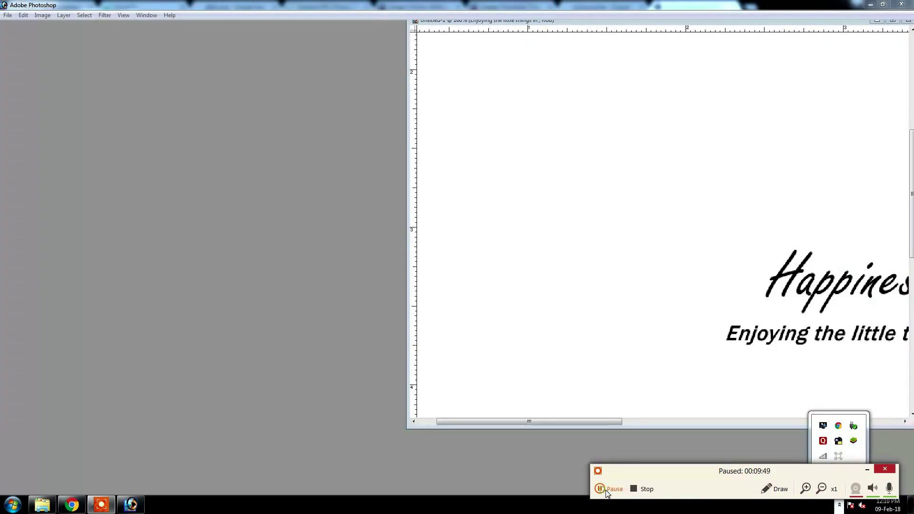
{"action": "left_click", "coordinate": [607, 489]}
Switch to Photoshop and open the exported Veteran's Park tire swing copy.jpg from its subfolder on the Desktop.
{"action": "double_click", "coordinate": [332, 371]}
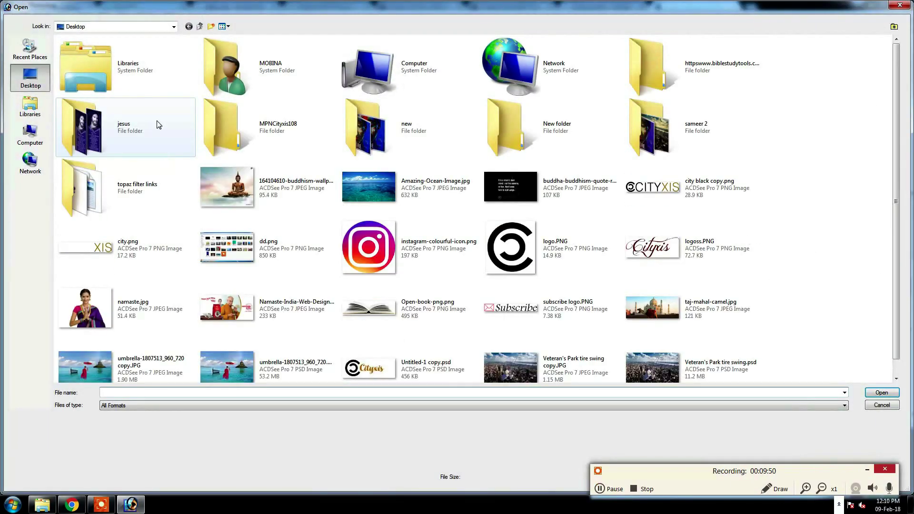
{"action": "double_click", "coordinate": [673, 144]}
{"action": "left_click", "coordinate": [284, 65]}
{"action": "double_click", "coordinate": [285, 65]}
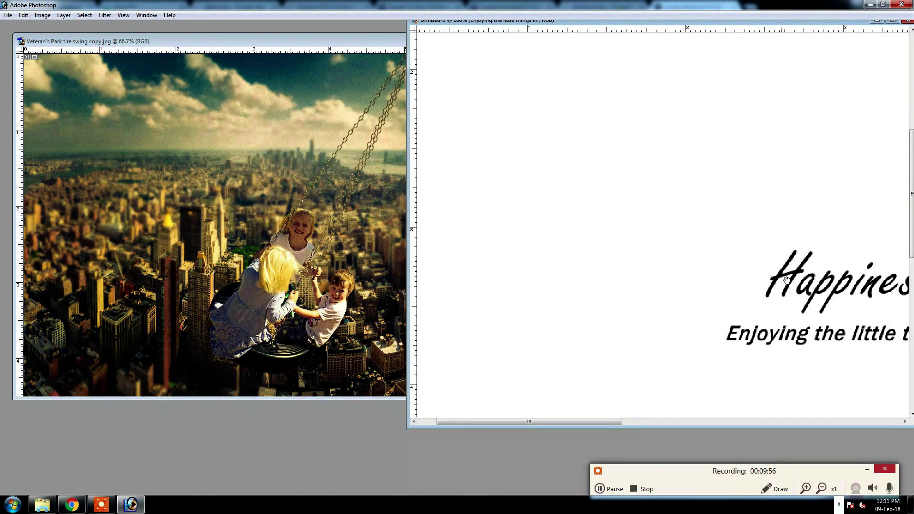
Copy the "Happiness is.." and "Enjoying the little things in life" text layers into the tire swing photo and show it full screen.
{"action": "left_click_drag", "start_coordinate": [787, 278], "coordinate": [542, 245]}
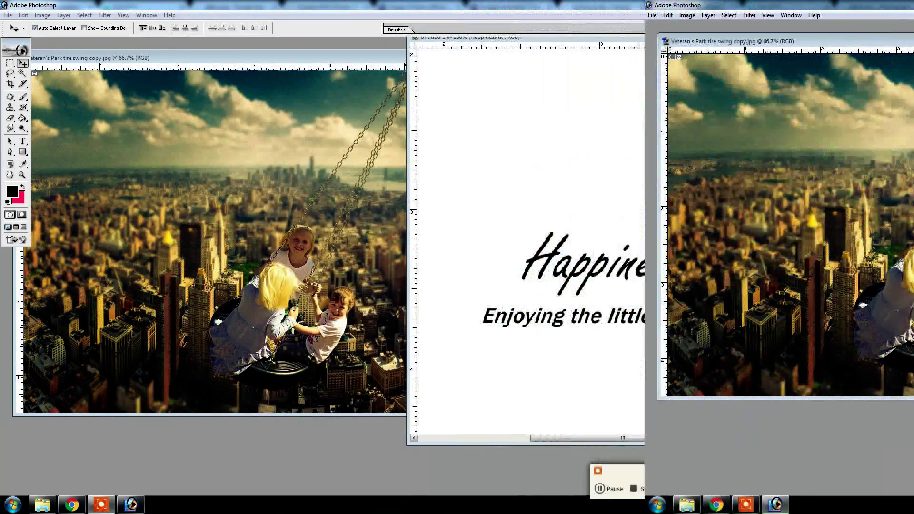
{"action": "left_click_drag", "start_coordinate": [550, 253], "coordinate": [205, 213]}
{"action": "key", "text": "f"}
{"action": "key", "text": "f"}
{"action": "key", "text": "Tab"}
Enlarge both text lines together and place them over the dark city area to the right of the children.
{"action": "key", "text": "ctrl+t"}
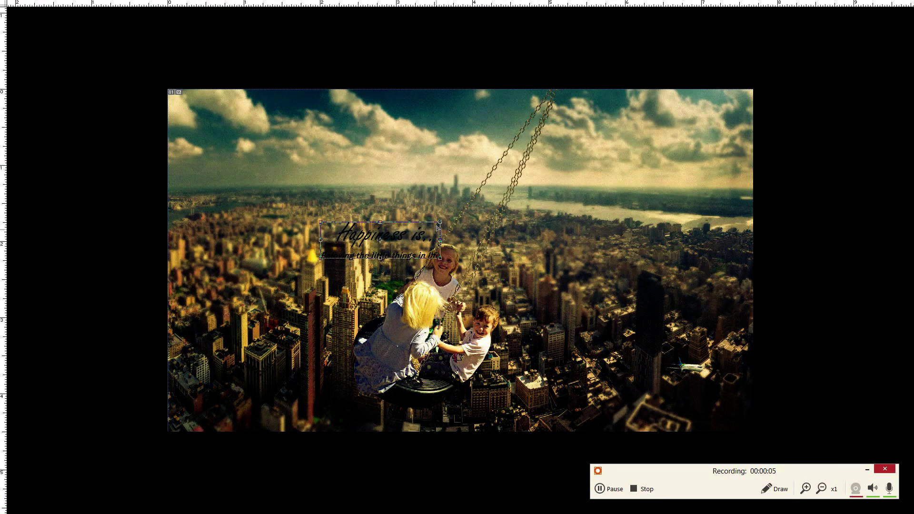
{"action": "left_click_drag", "start_coordinate": [440, 222], "coordinate": [477, 212]}
{"action": "left_click_drag", "start_coordinate": [387, 235], "coordinate": [686, 260]}
{"action": "key", "text": "Return"}
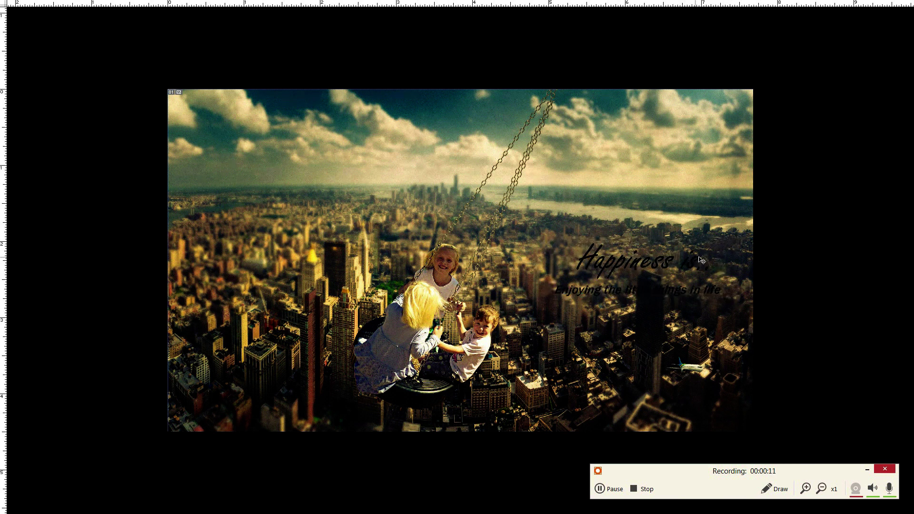
Recolour the "Happiness is.." text to a pale cream yellow, starting from tones sampled in the photo.
{"action": "key", "text": "Tab"}
{"action": "left_click", "coordinate": [788, 106]}
{"action": "left_click", "coordinate": [476, 167]}
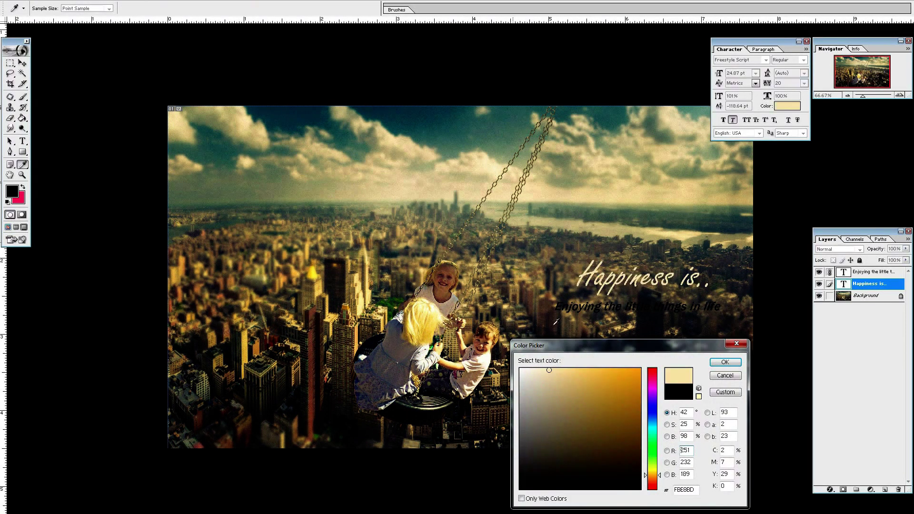
{"action": "left_click", "coordinate": [439, 294]}
{"action": "left_click", "coordinate": [593, 189]}
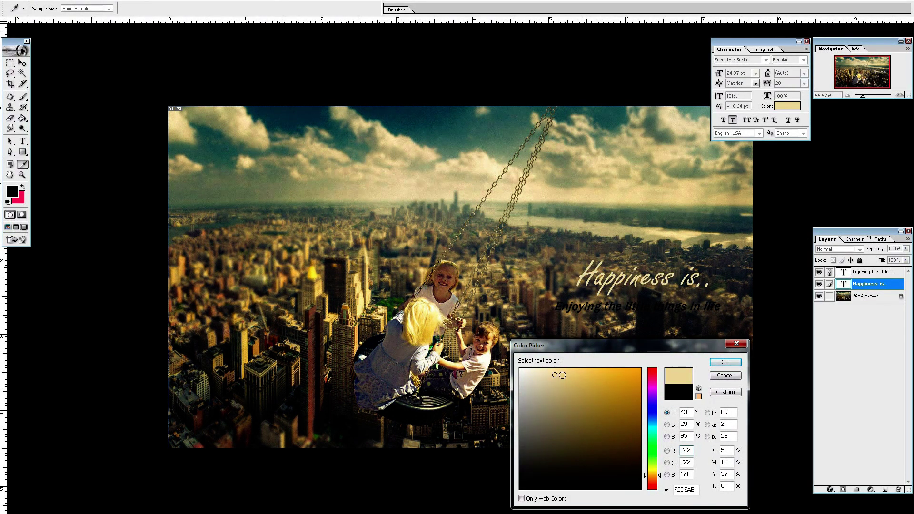
{"action": "left_click_drag", "start_coordinate": [562, 375], "coordinate": [550, 364]}
{"action": "key", "text": "Return"}
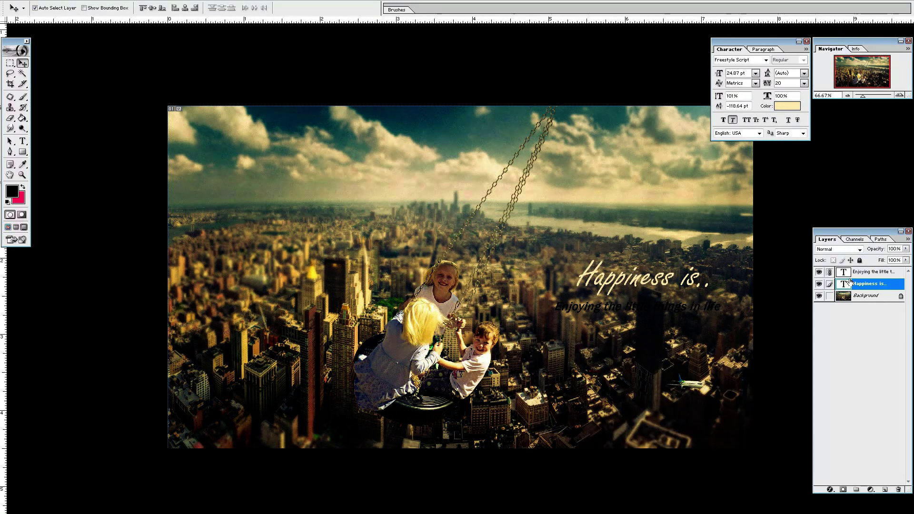
Recolour the "Enjoying the little things in life" text to the cream yellow sampled from the "Happiness is.." line.
{"action": "left_click", "coordinate": [867, 272]}
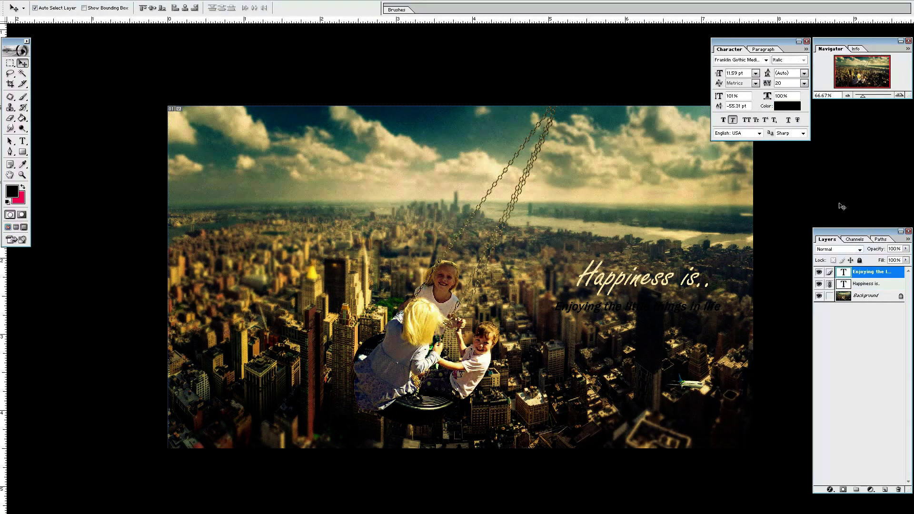
{"action": "left_click", "coordinate": [787, 106]}
{"action": "left_click", "coordinate": [584, 272]}
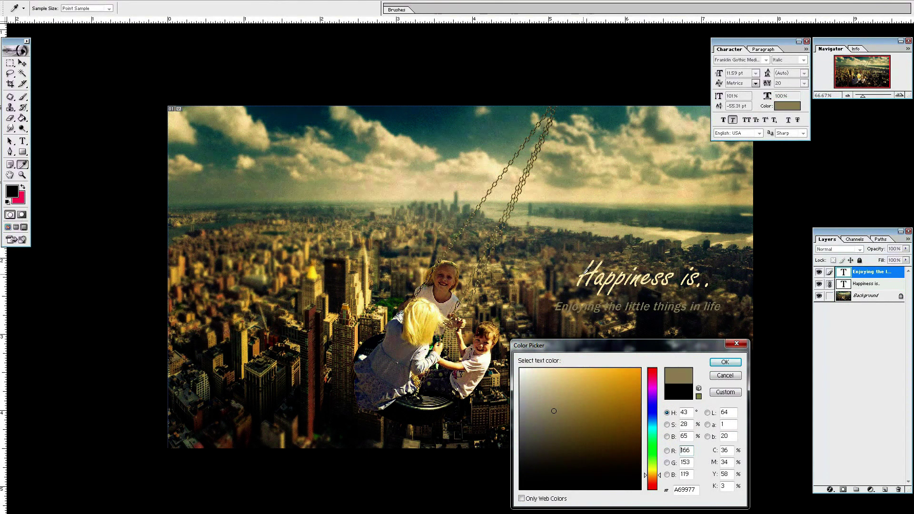
{"action": "key", "text": "v"}
{"action": "key", "text": "Return"}
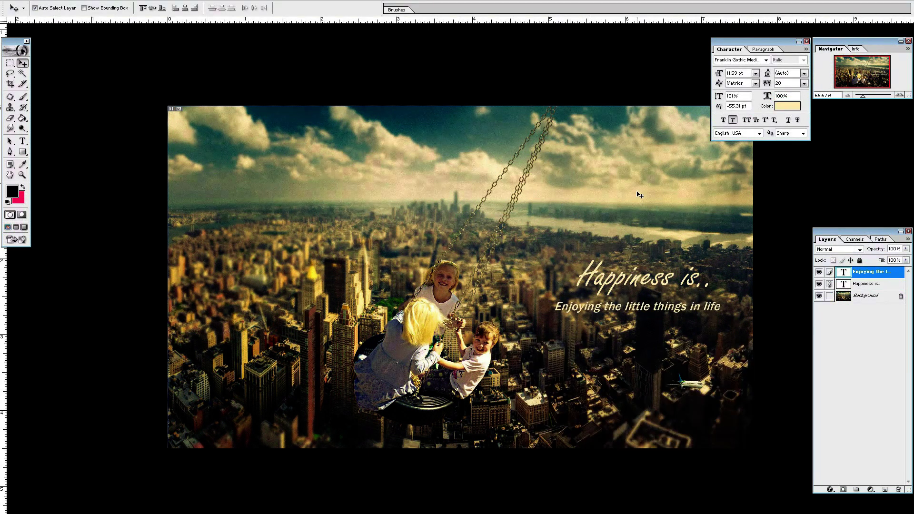
Fit the image to the screen with the panels hidden and examine the finished composition with its text.
{"action": "key", "text": "Tab"}
{"action": "scroll", "coordinate": [659, 184], "scroll_direction": "down", "scroll_amount": 1}
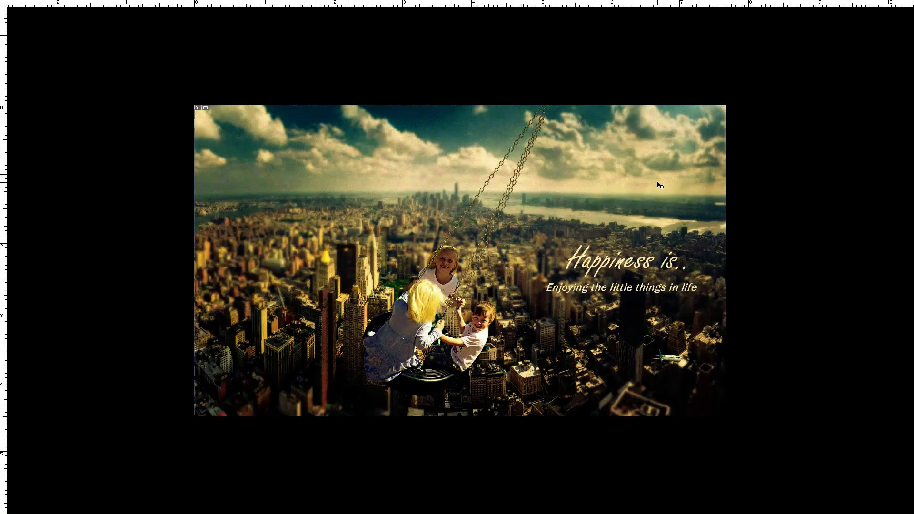
{"action": "key", "text": "z"}
{"action": "right_click", "coordinate": [561, 165]}
{"action": "left_click", "coordinate": [568, 168]}
{"action": "key", "text": "Tab"}
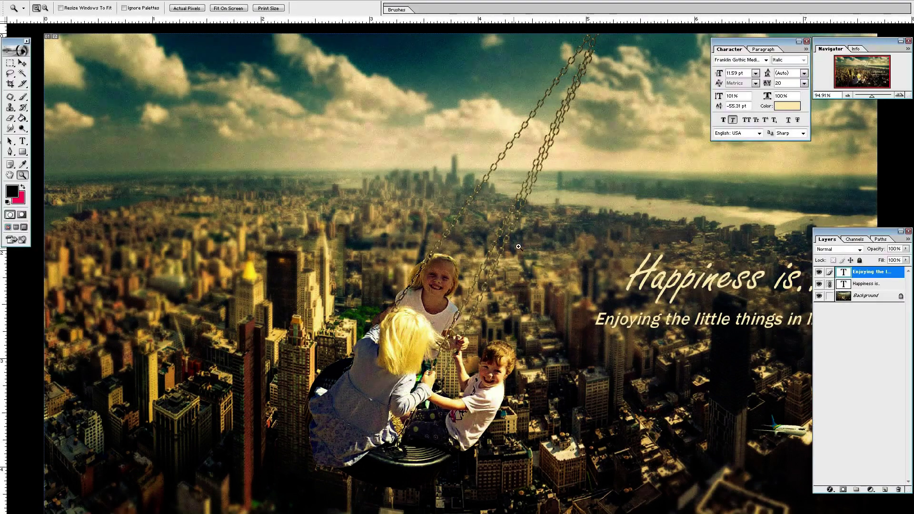
{"action": "key", "text": "Tab"}
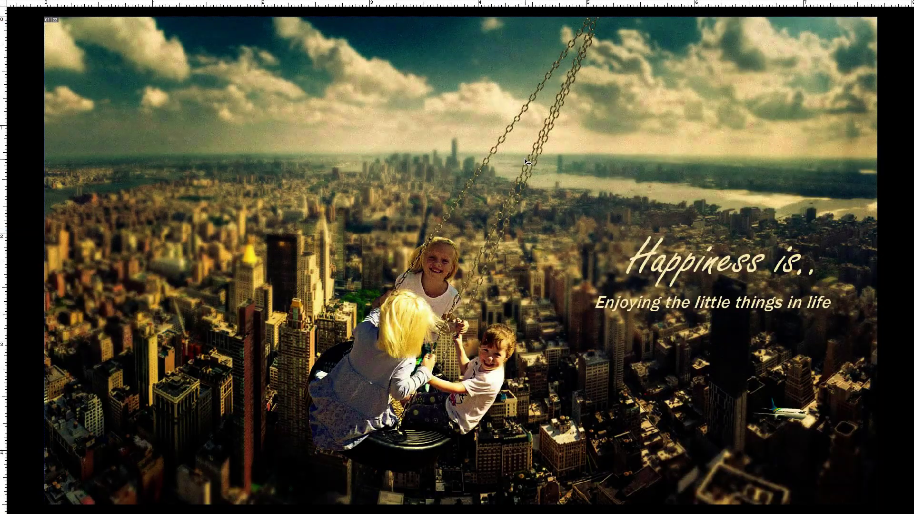
Save the finished image as a JPEG with Maximum quality and the Baseline ("Standard") format.
{"action": "key", "text": "Tab"}
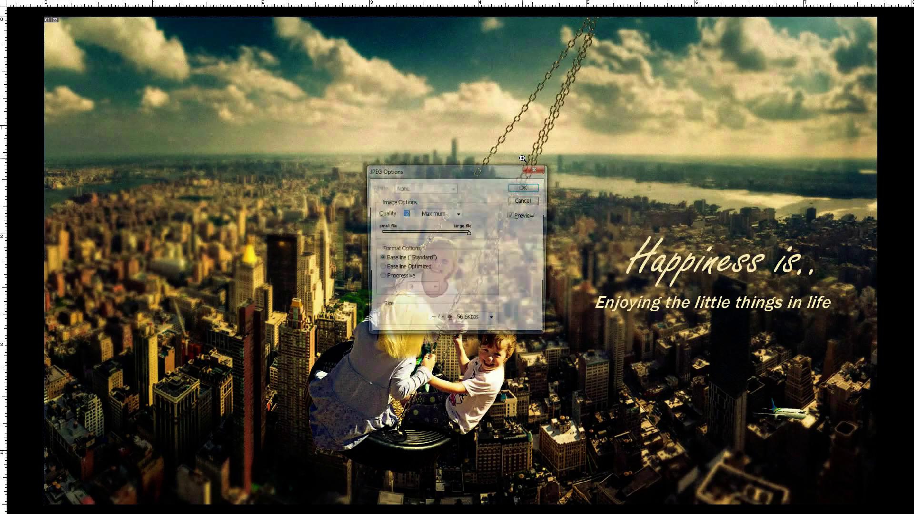
{"action": "key", "text": "Return"}
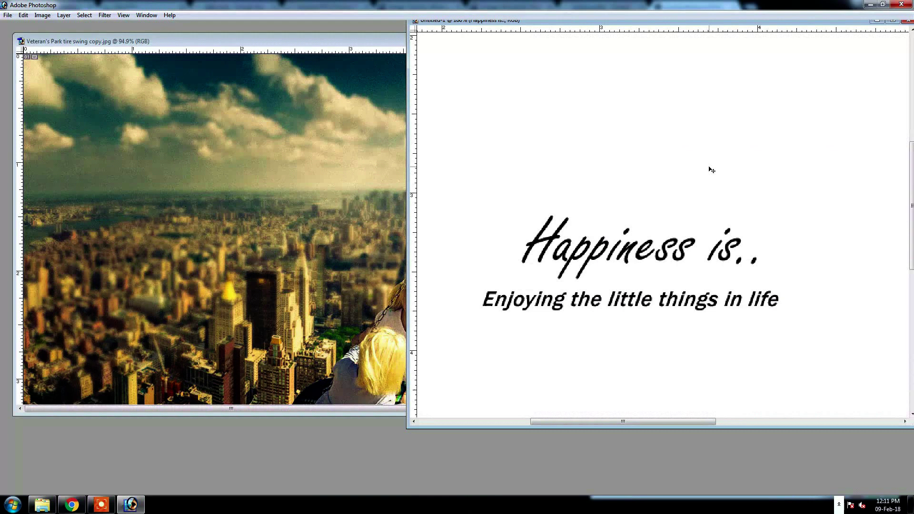
Close the Untitled-1 text document without saving it, and hide the rulers around the finished photo.
{"action": "key", "text": "ctrl+w"}
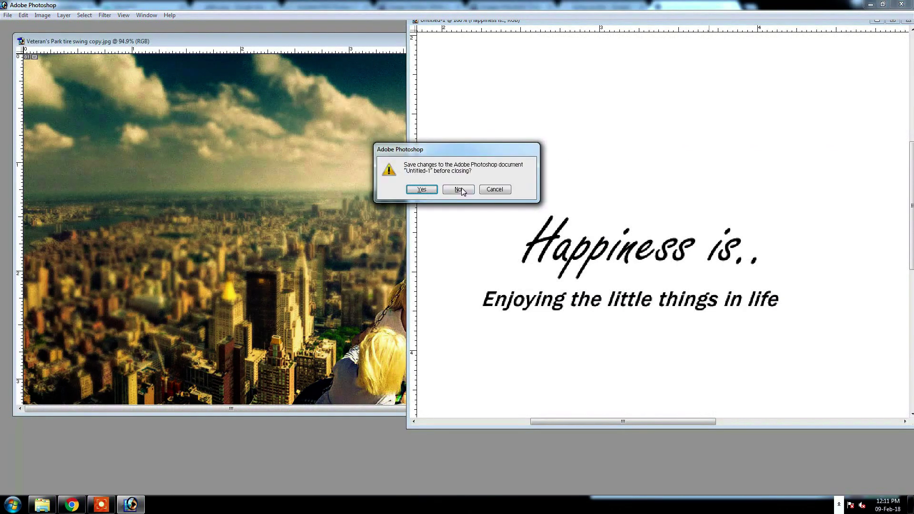
{"action": "left_click", "coordinate": [458, 189]}
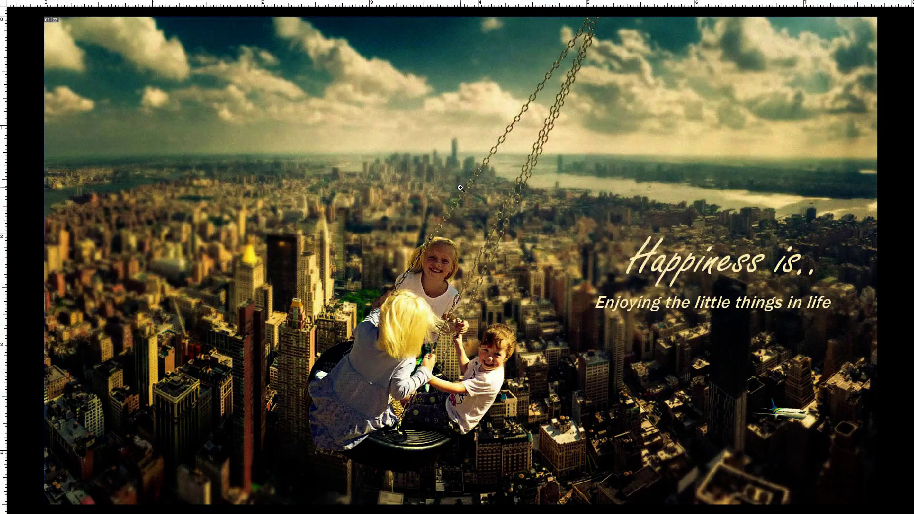
{"action": "key", "text": "ctrl+r"}
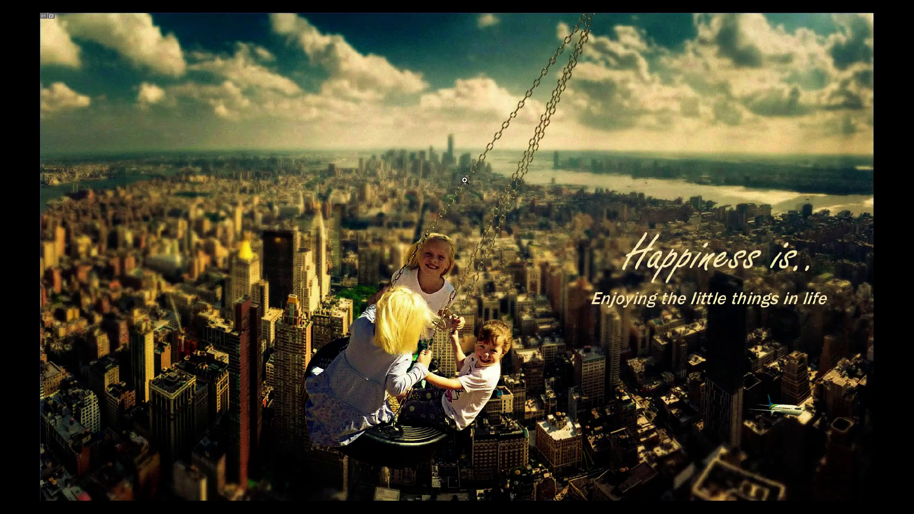